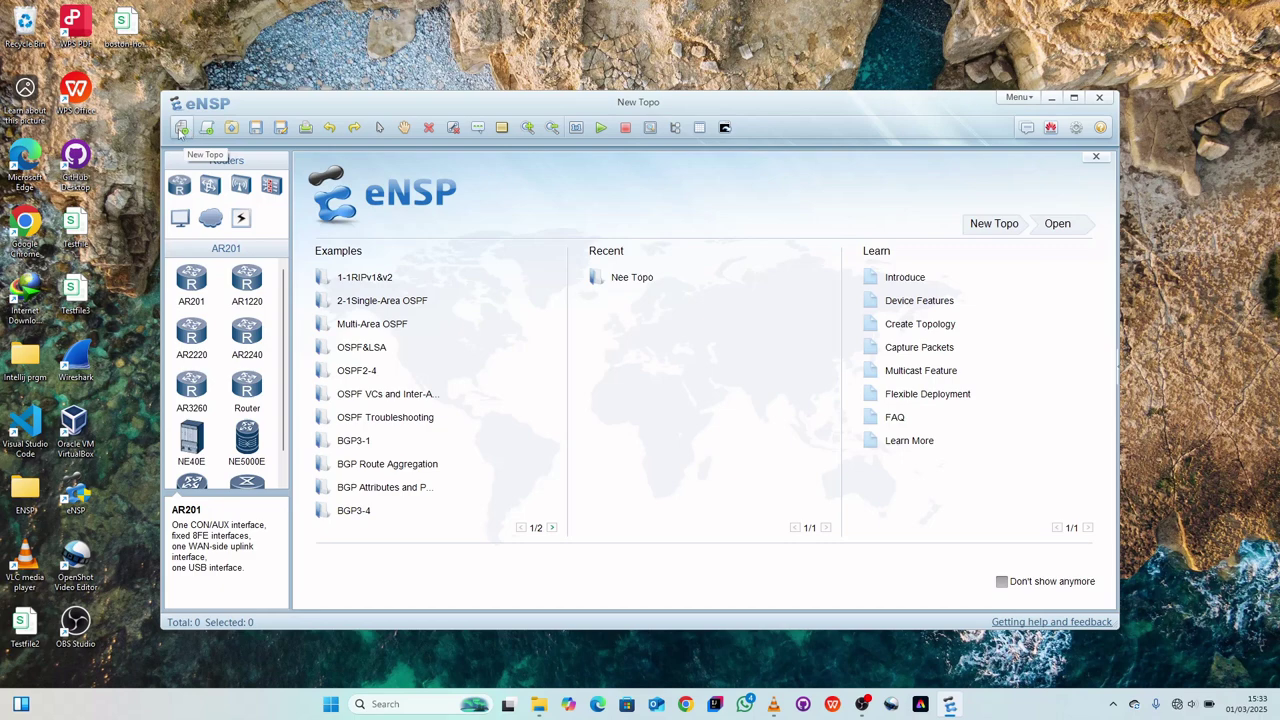
- Dismiss the eNSP start panel to reveal the blank New Topo canvas
click(1096, 157)
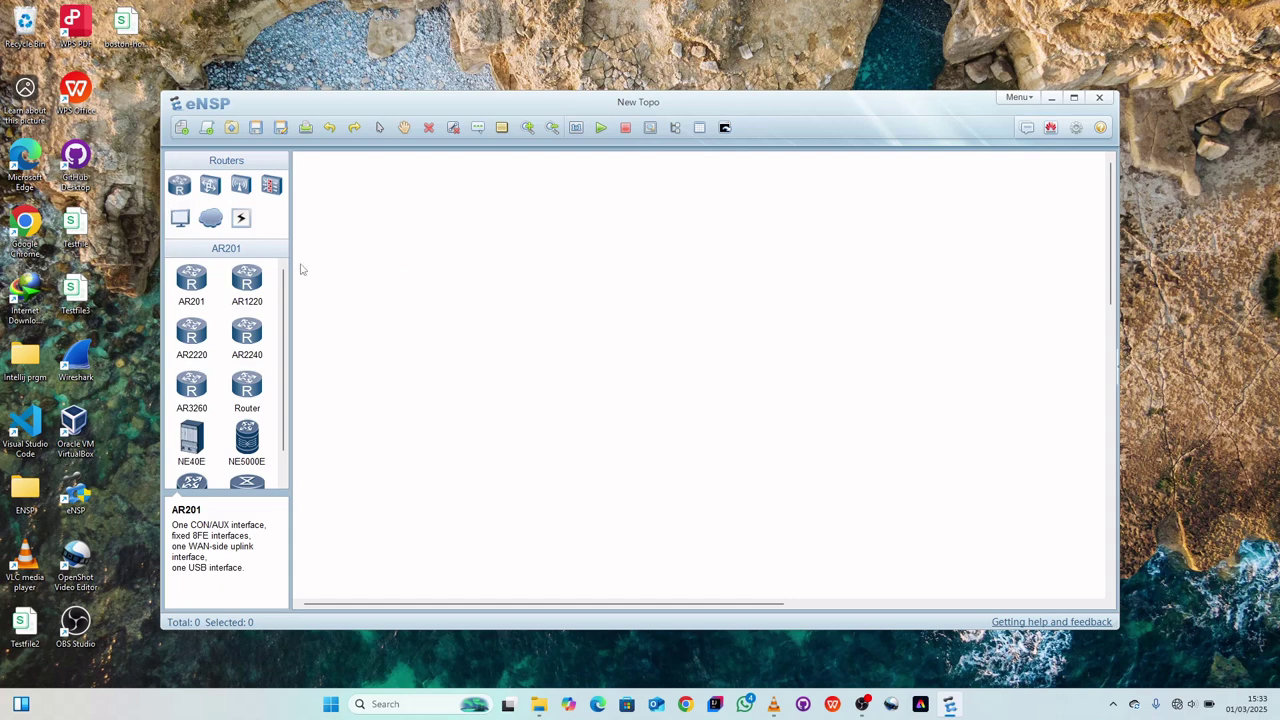
- Place two PC end devices, PC1 on the left and PC2 on the right
click(180, 218)
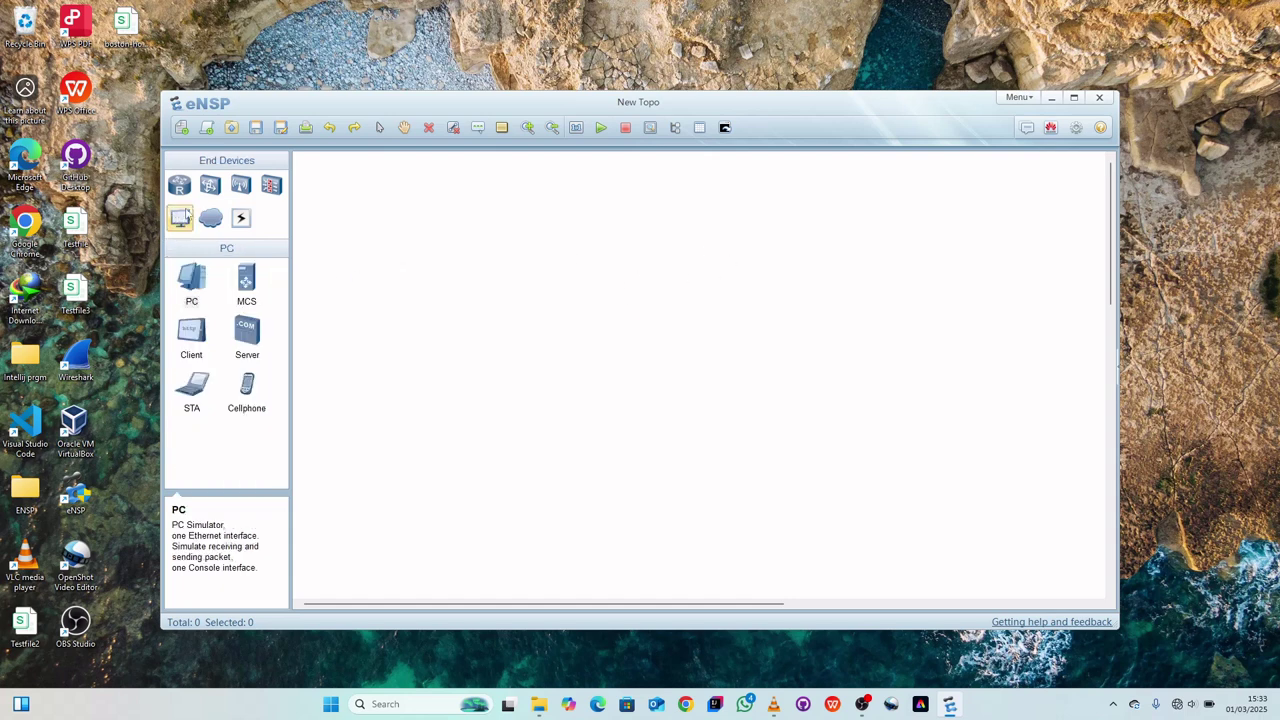
click(194, 285)
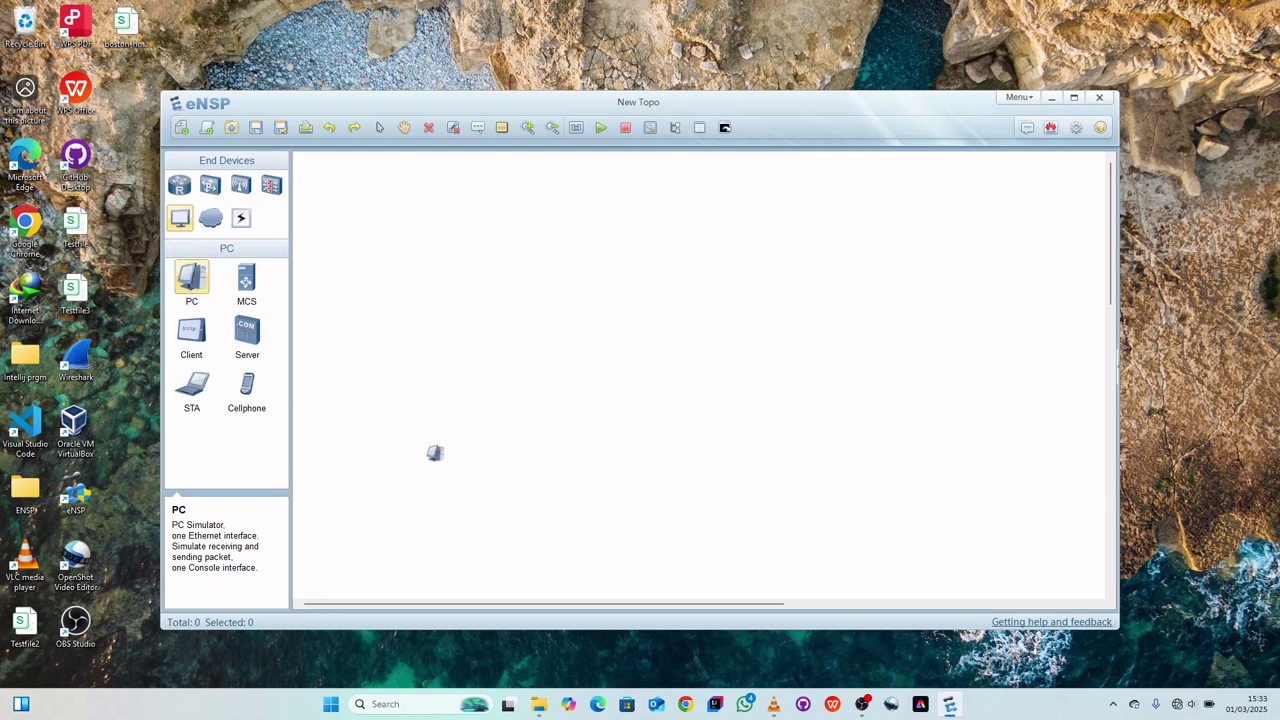
click(434, 453)
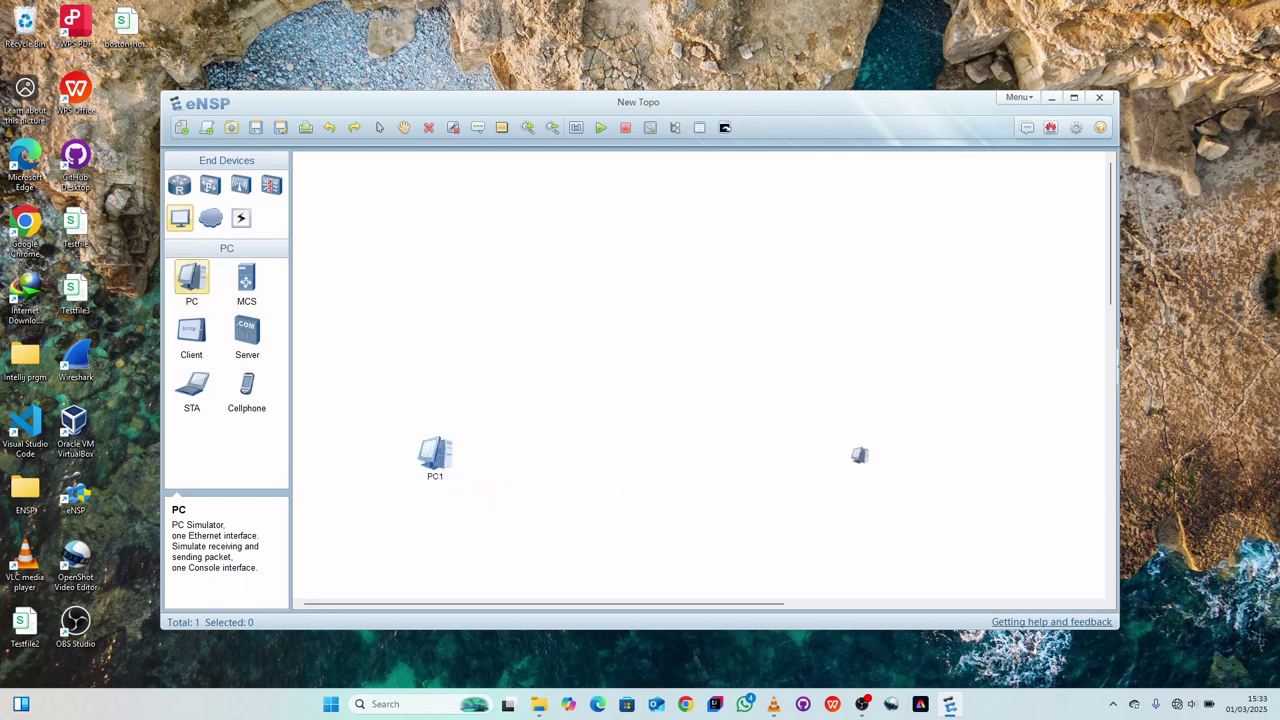
click(859, 455)
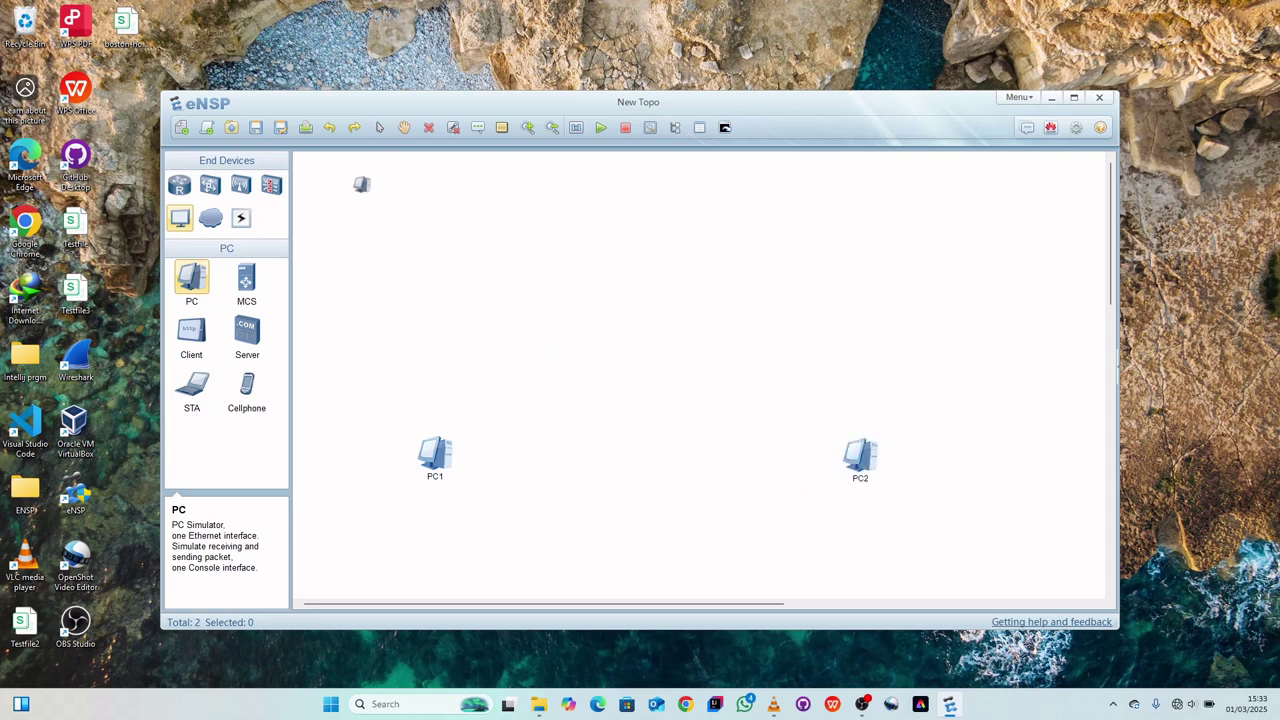
click(428, 127)
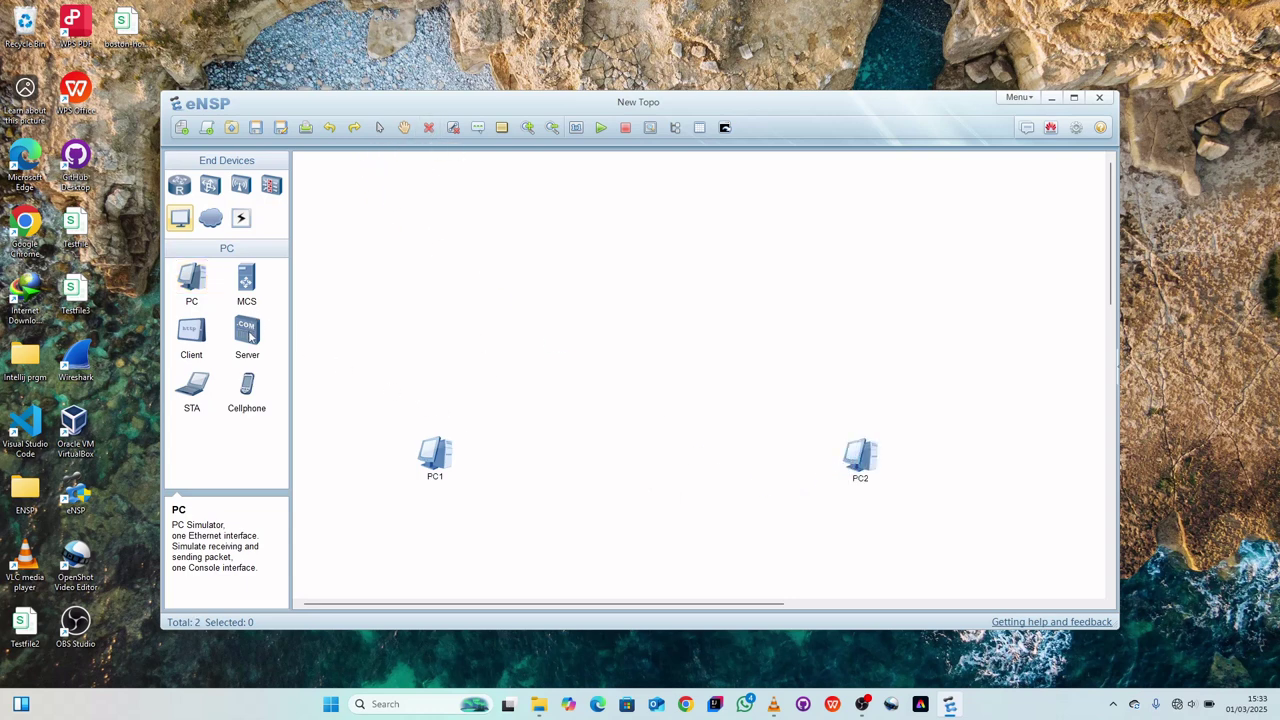
- Place a generic Router, R1, above and between the two PCs
click(211, 189)
click(180, 187)
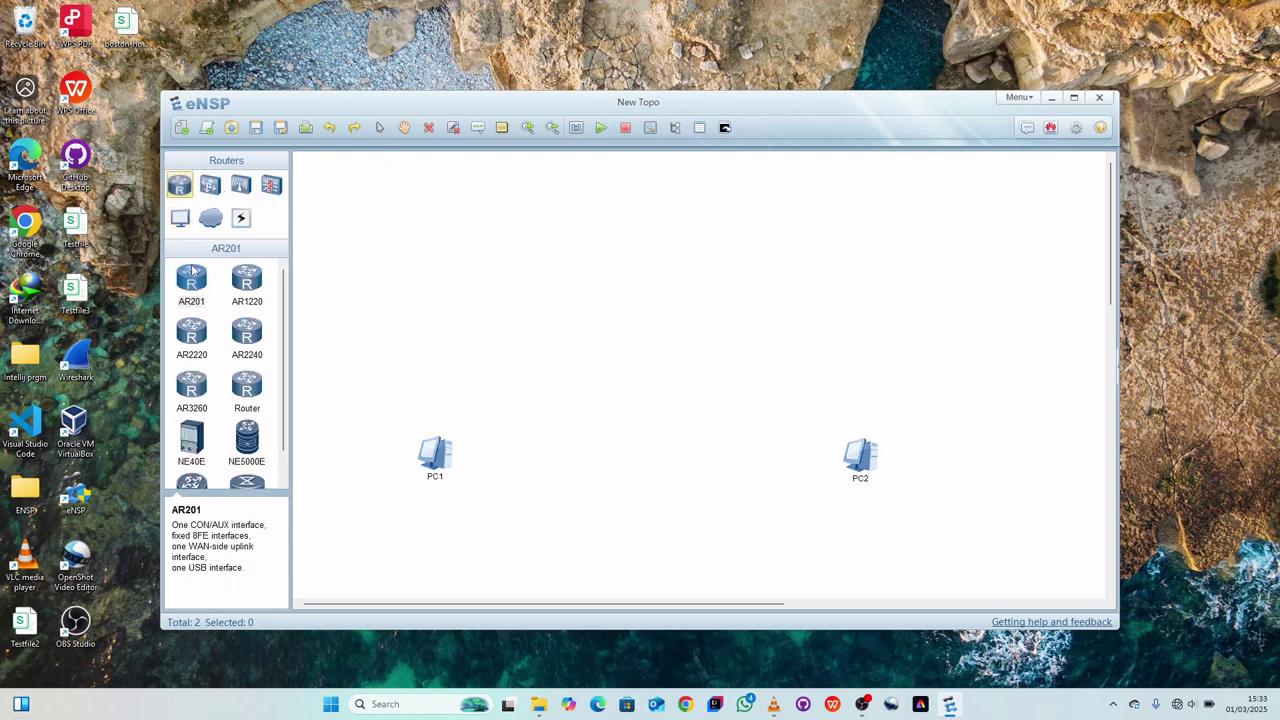
click(250, 390)
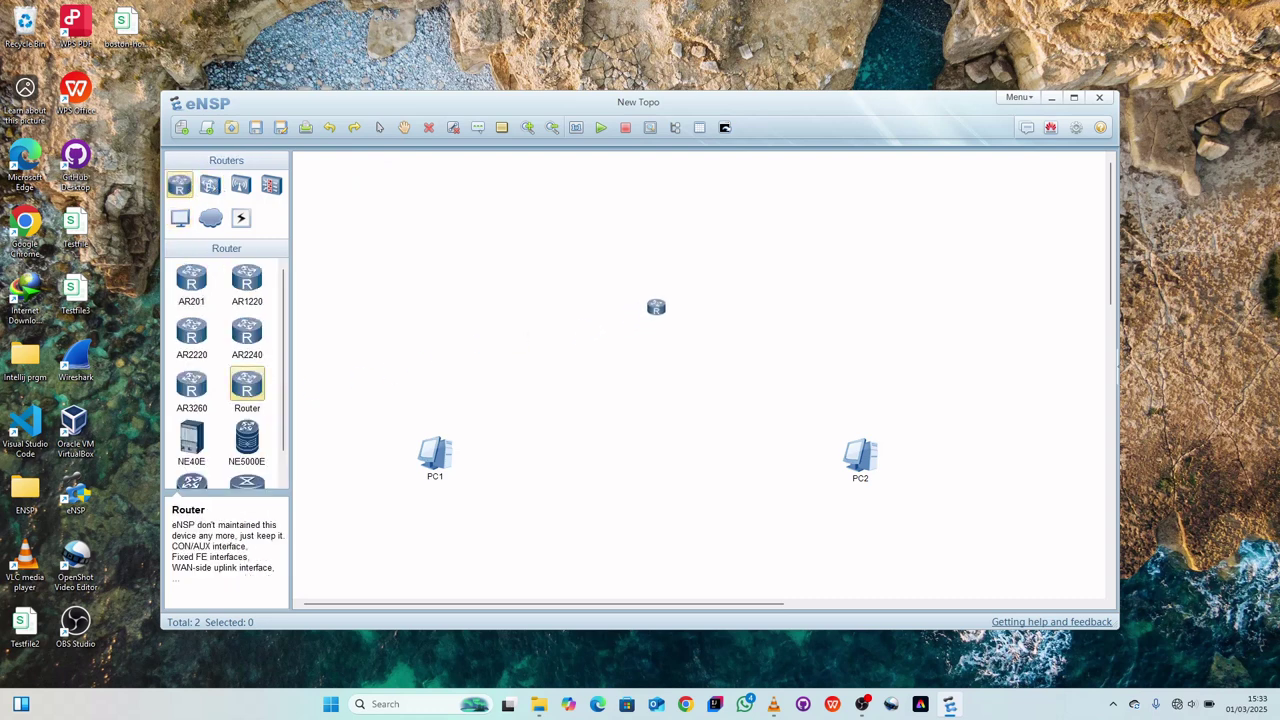
click(662, 293)
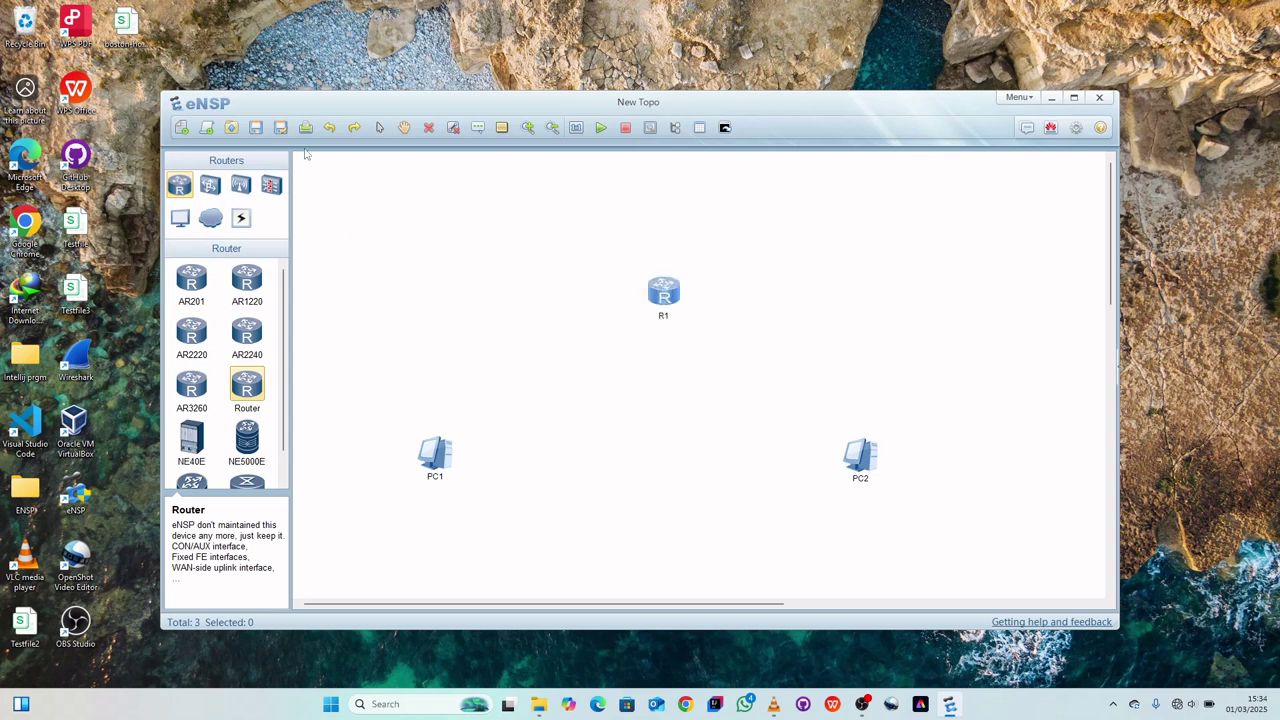
click(380, 128)
- Nudge PC1, PC2 and R1 into a neat triangle with R1 on top
drag(855, 462, 855, 476)
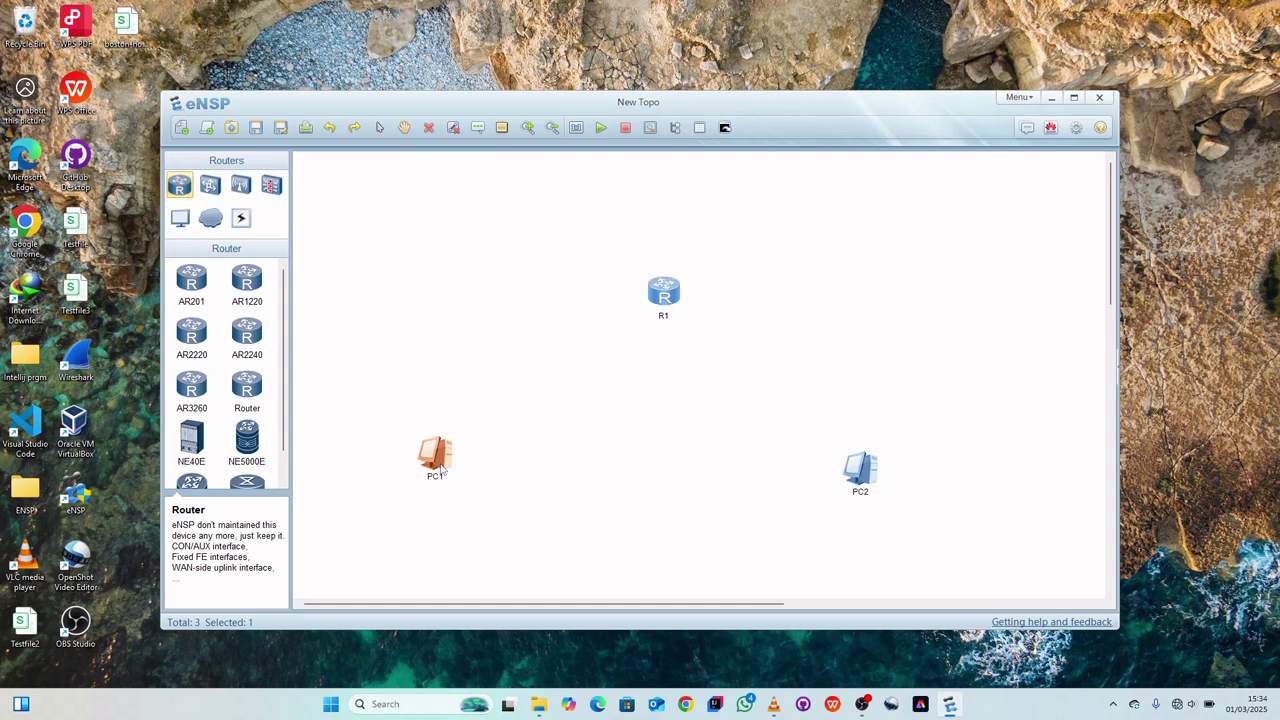
drag(441, 468, 454, 480)
click(663, 293)
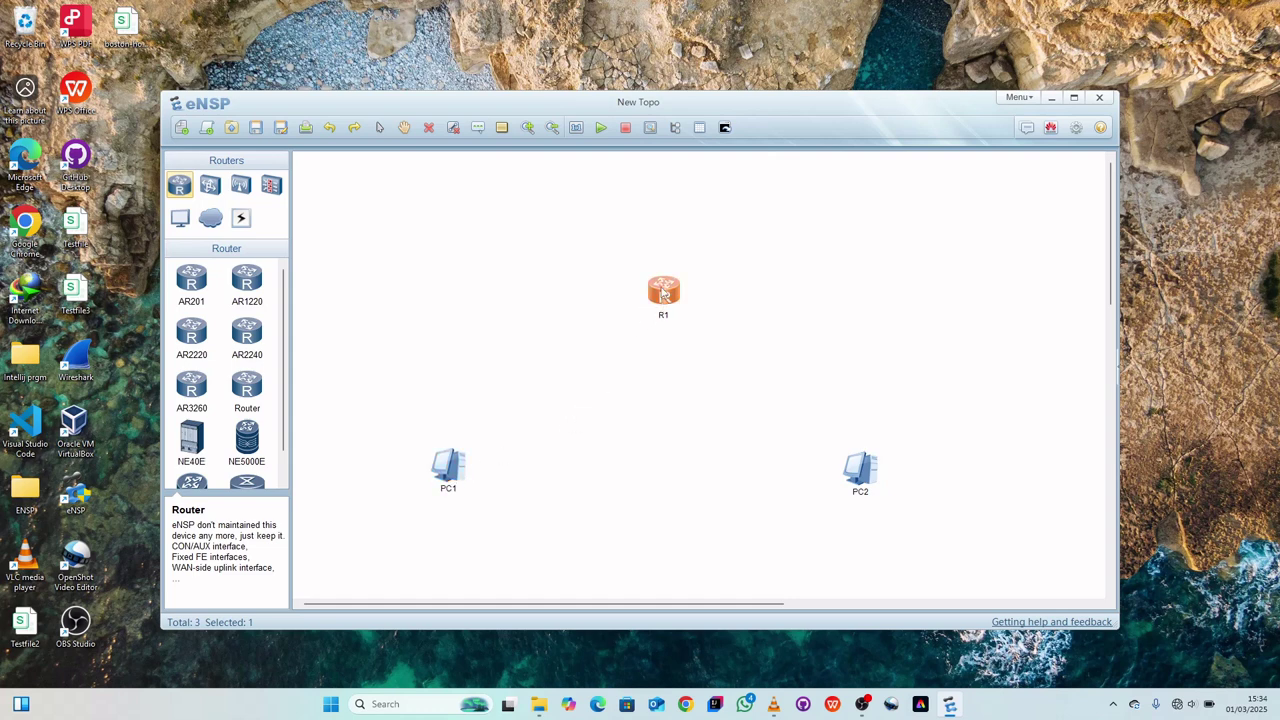
drag(663, 293, 663, 275)
click(848, 477)
click(440, 468)
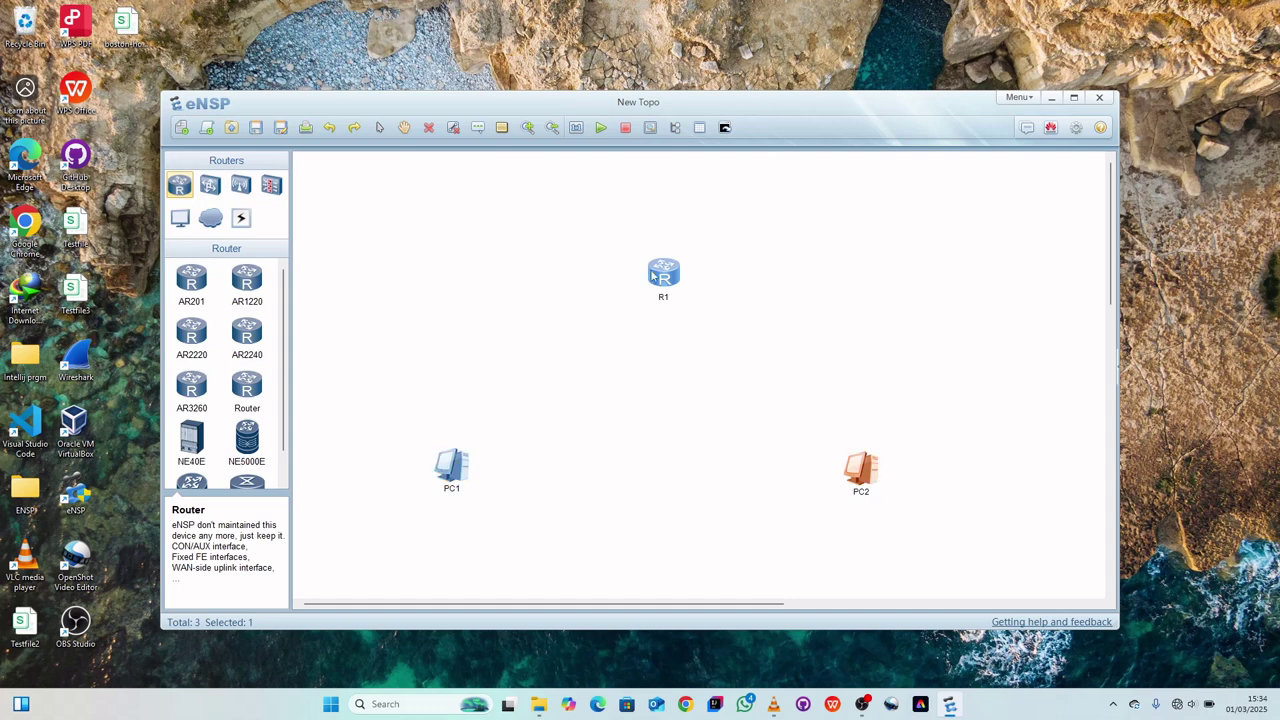
- Cable R1 GE 0/0/0 to PC1 Ethernet 0/0/1 and R1 GE 0/0/1 to PC2 Ethernet 0/0/1 with copper links
click(241, 219)
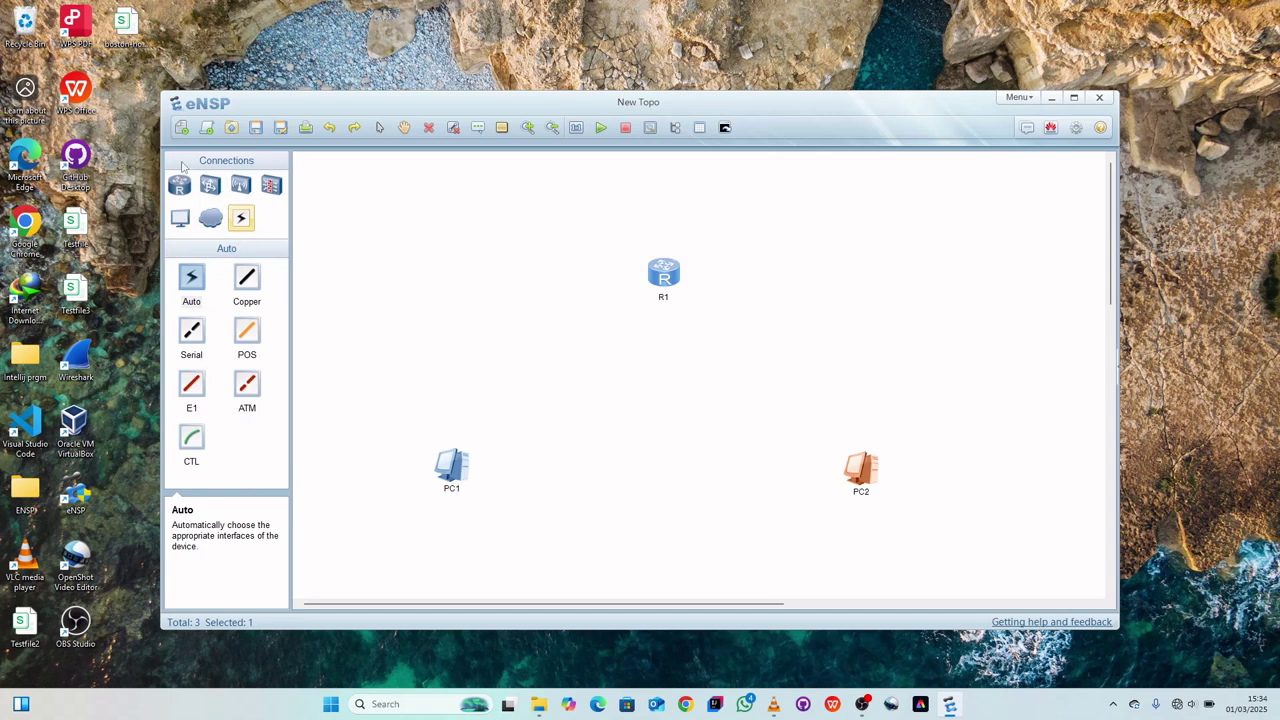
click(247, 279)
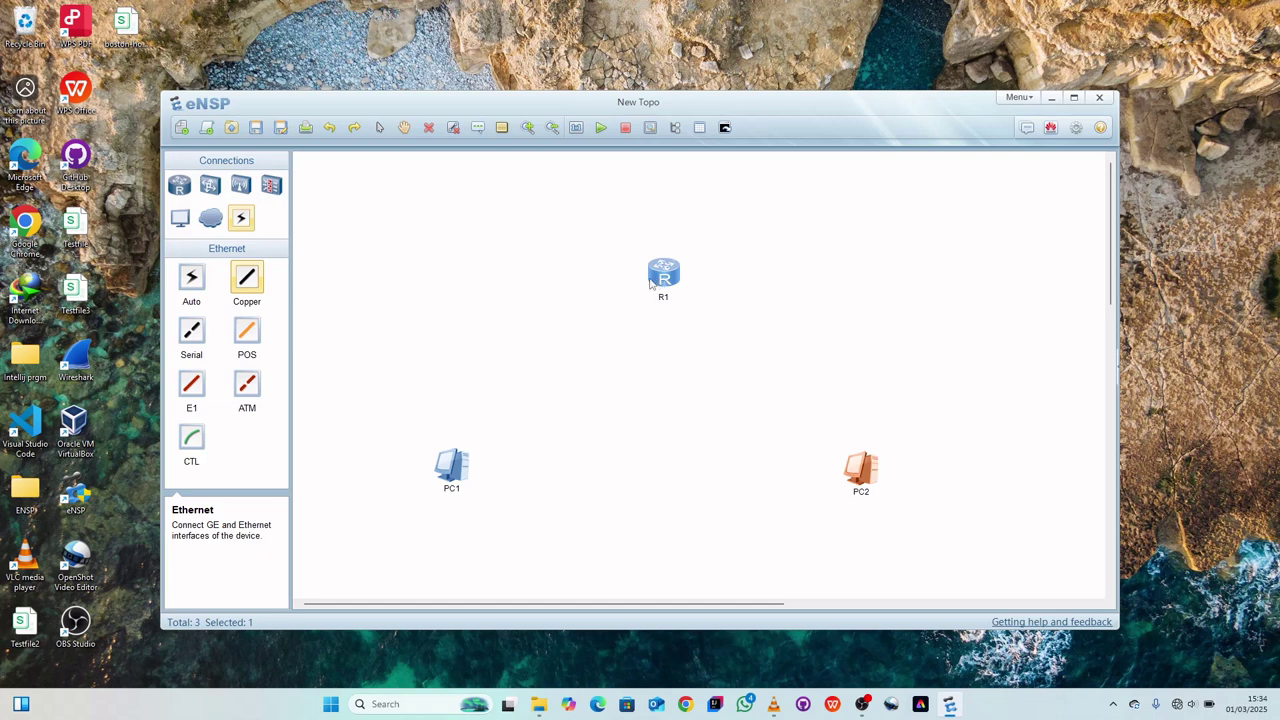
click(654, 282)
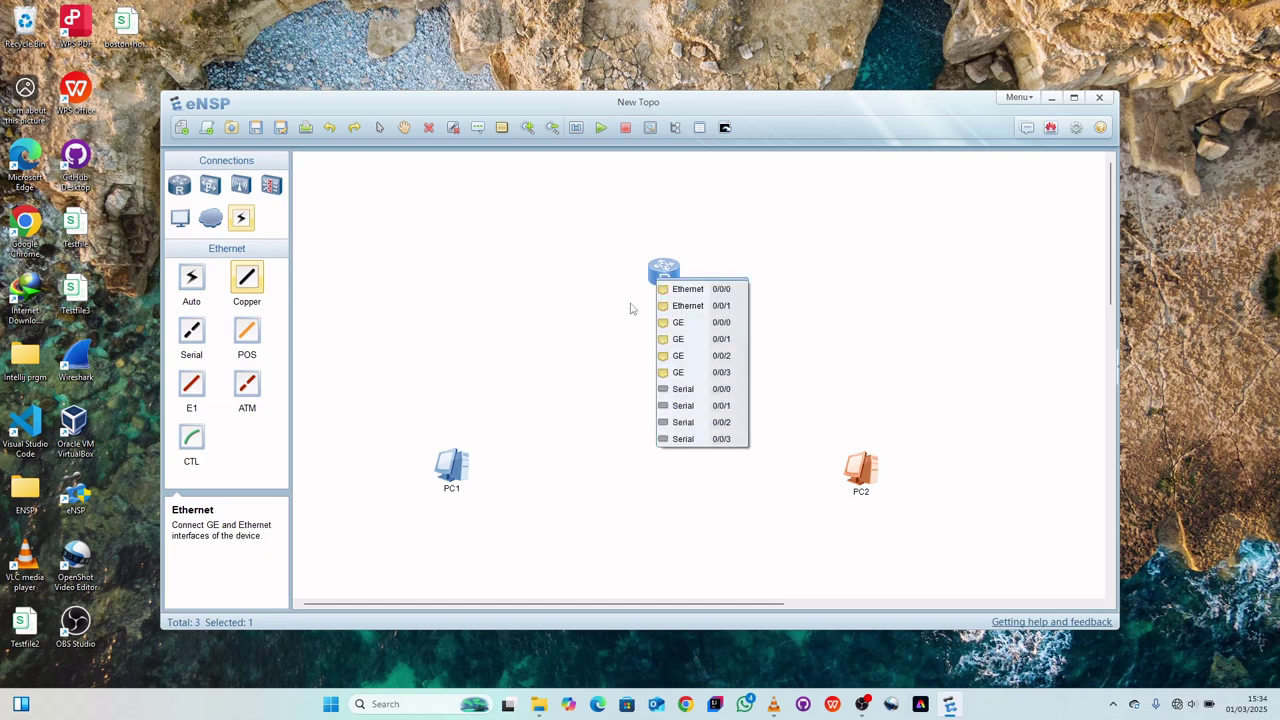
click(708, 322)
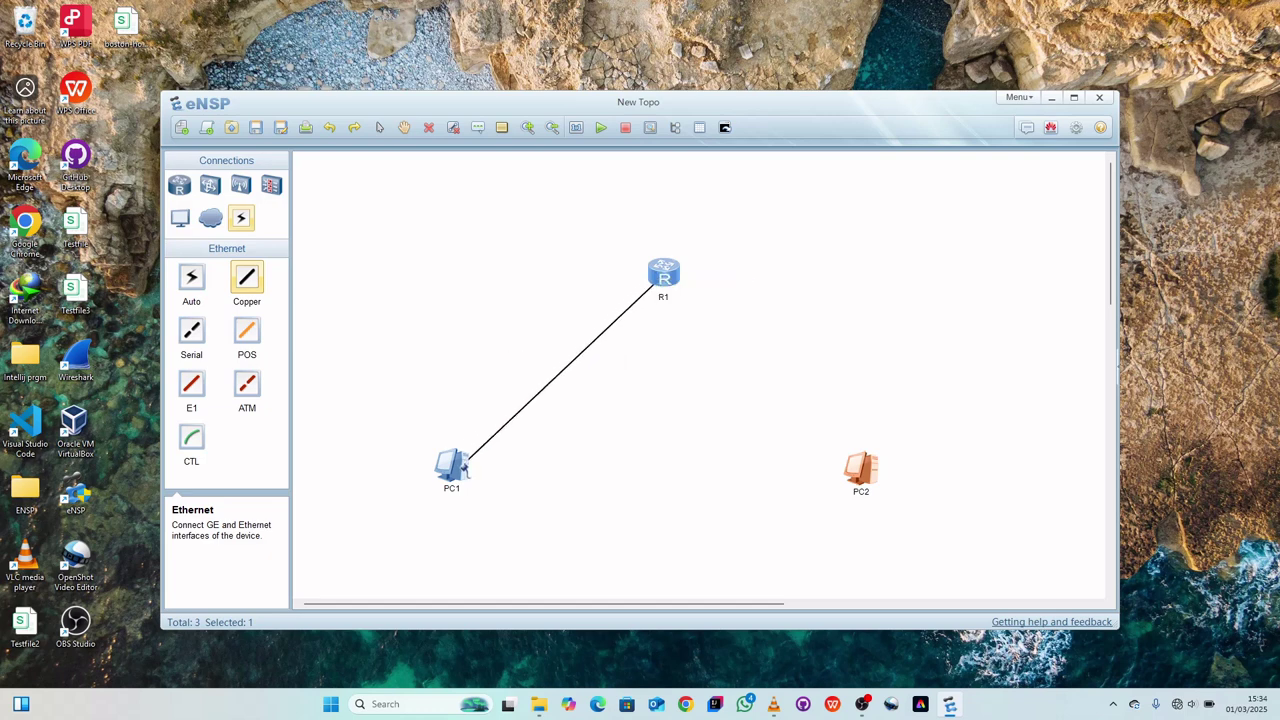
click(462, 472)
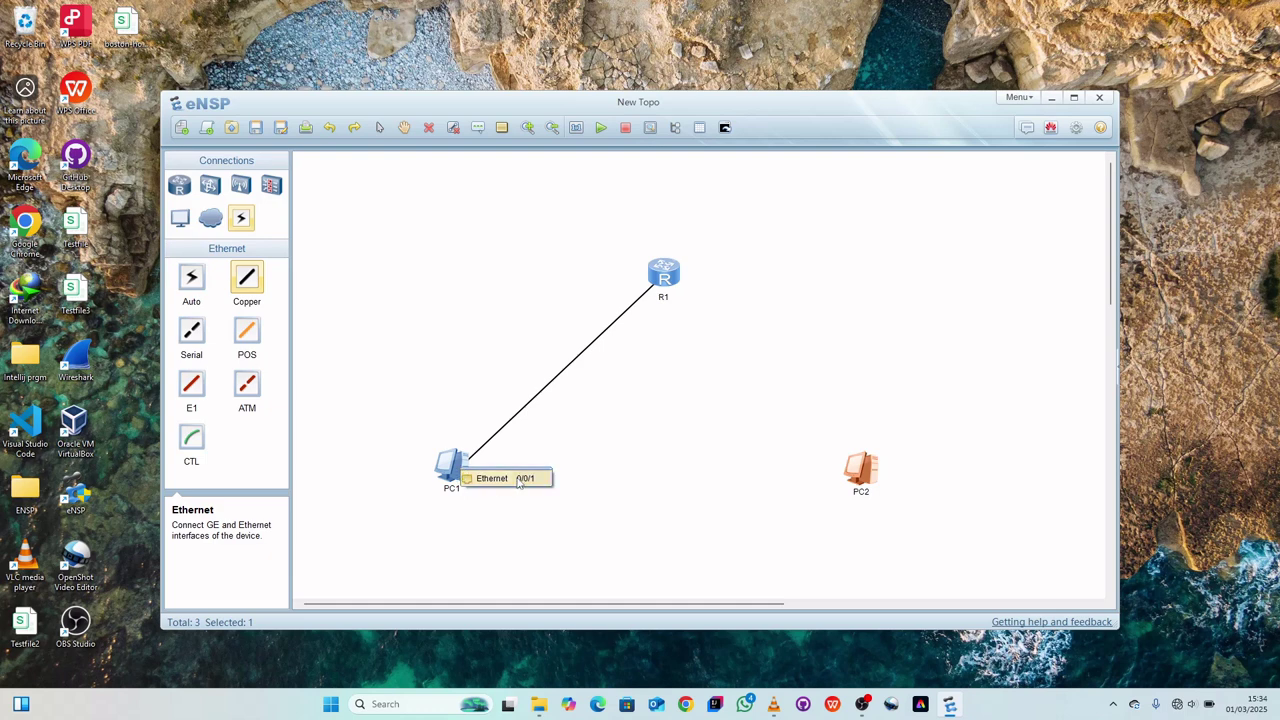
click(519, 480)
click(663, 279)
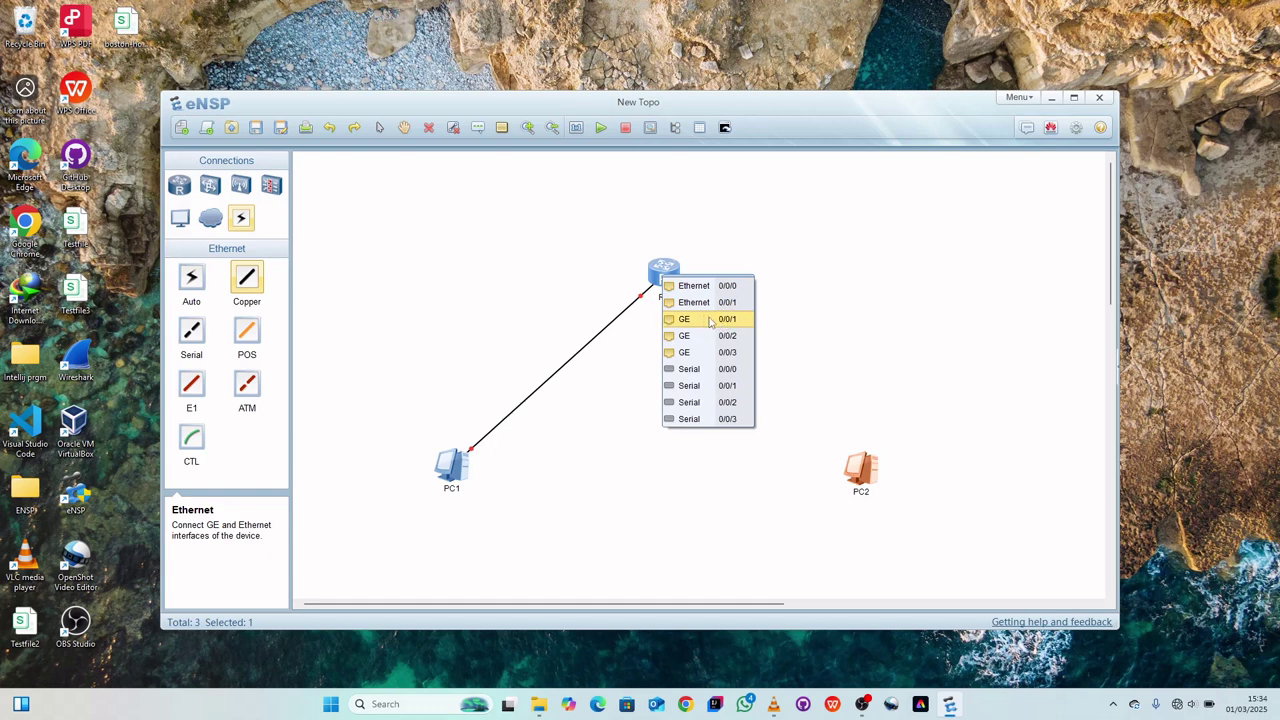
click(708, 319)
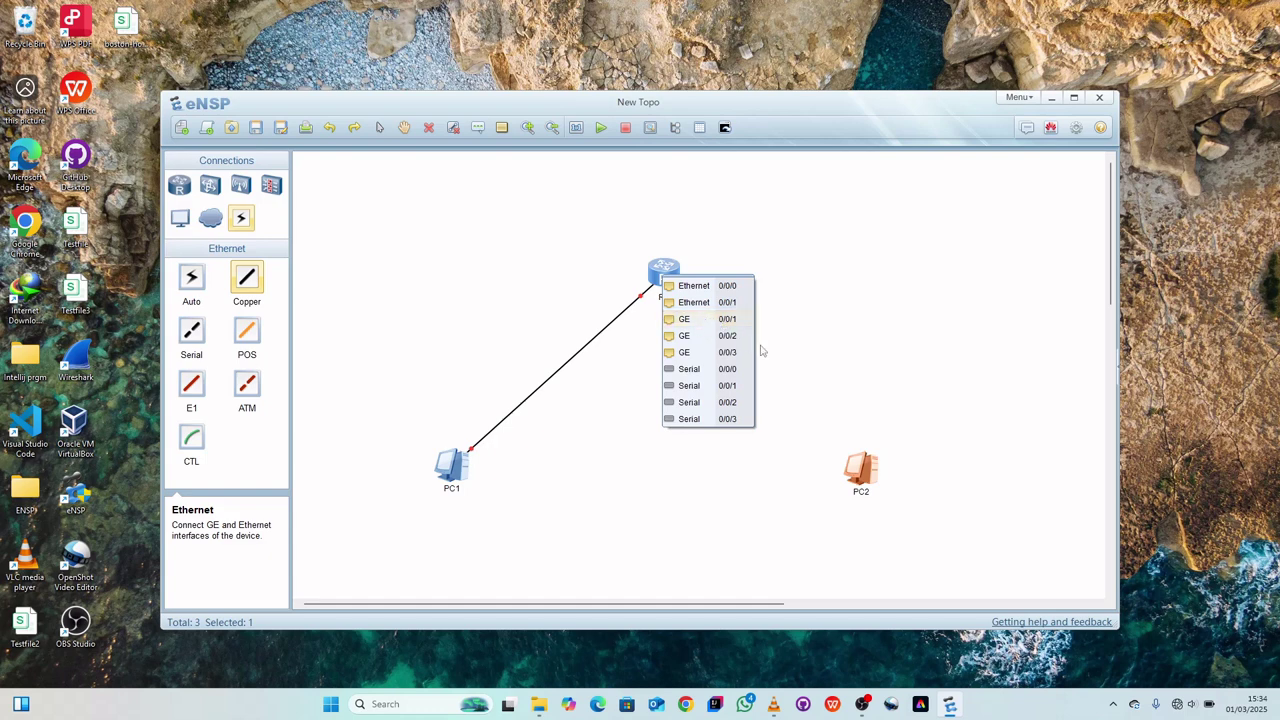
click(857, 478)
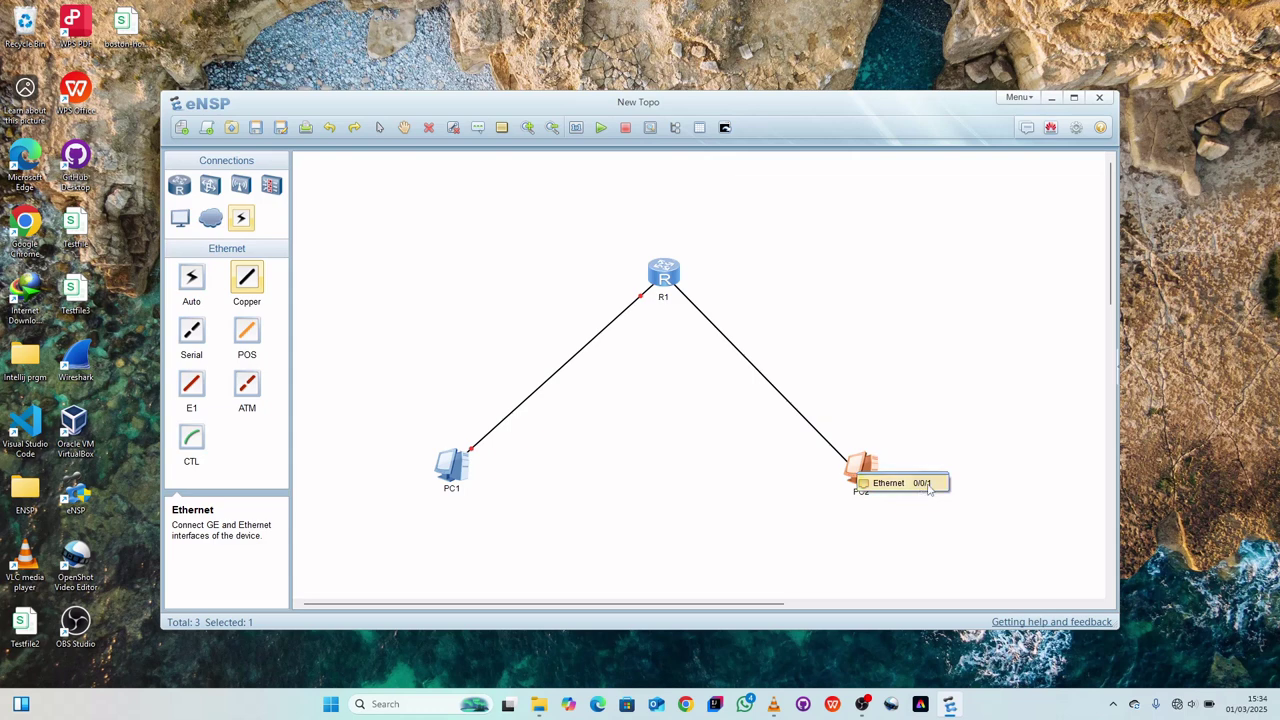
click(929, 486)
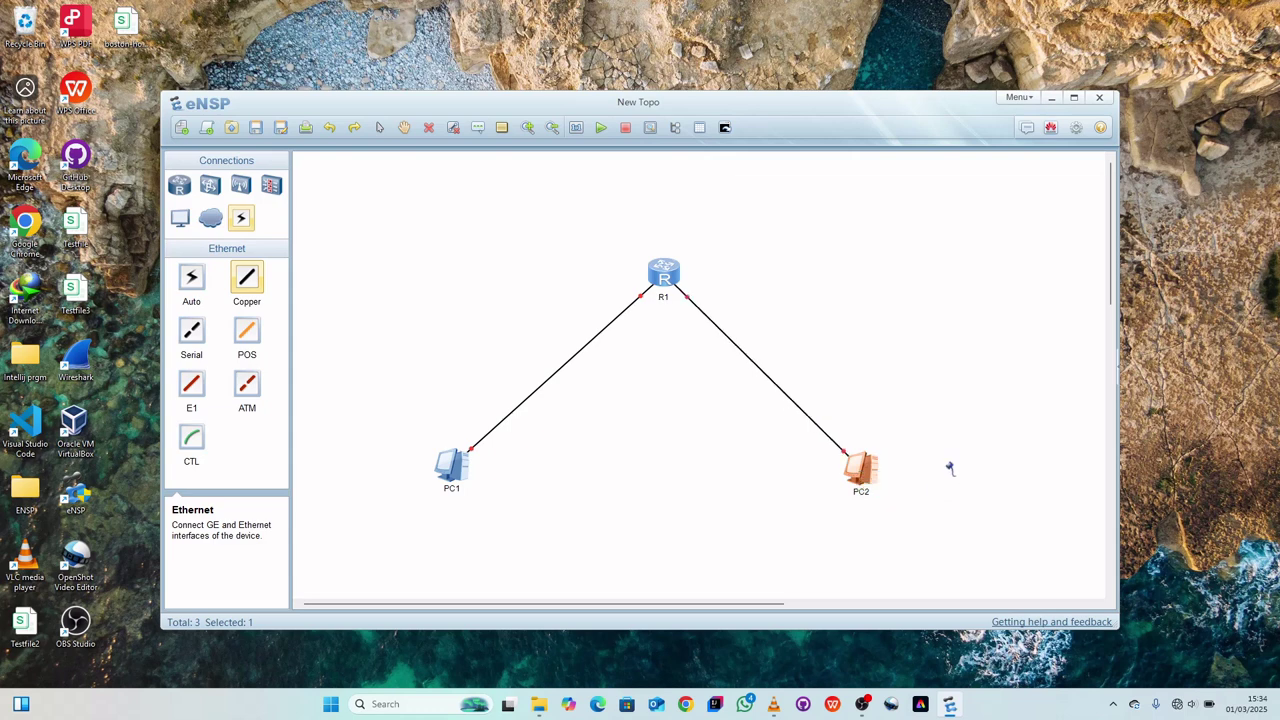
click(380, 128)
- Fine-tune PC1 and PC2 positions and look over R1's and PC1's right-click menus
drag(453, 463, 461, 463)
drag(869, 483, 867, 487)
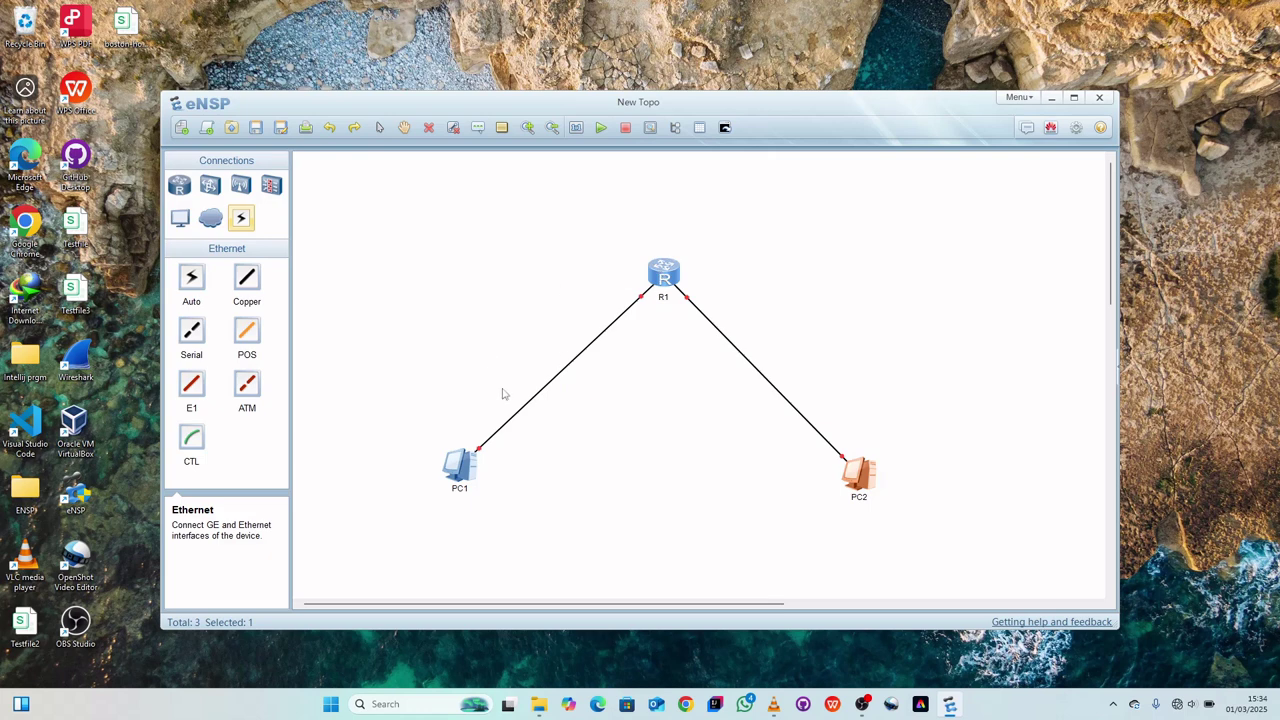
right_click(662, 263)
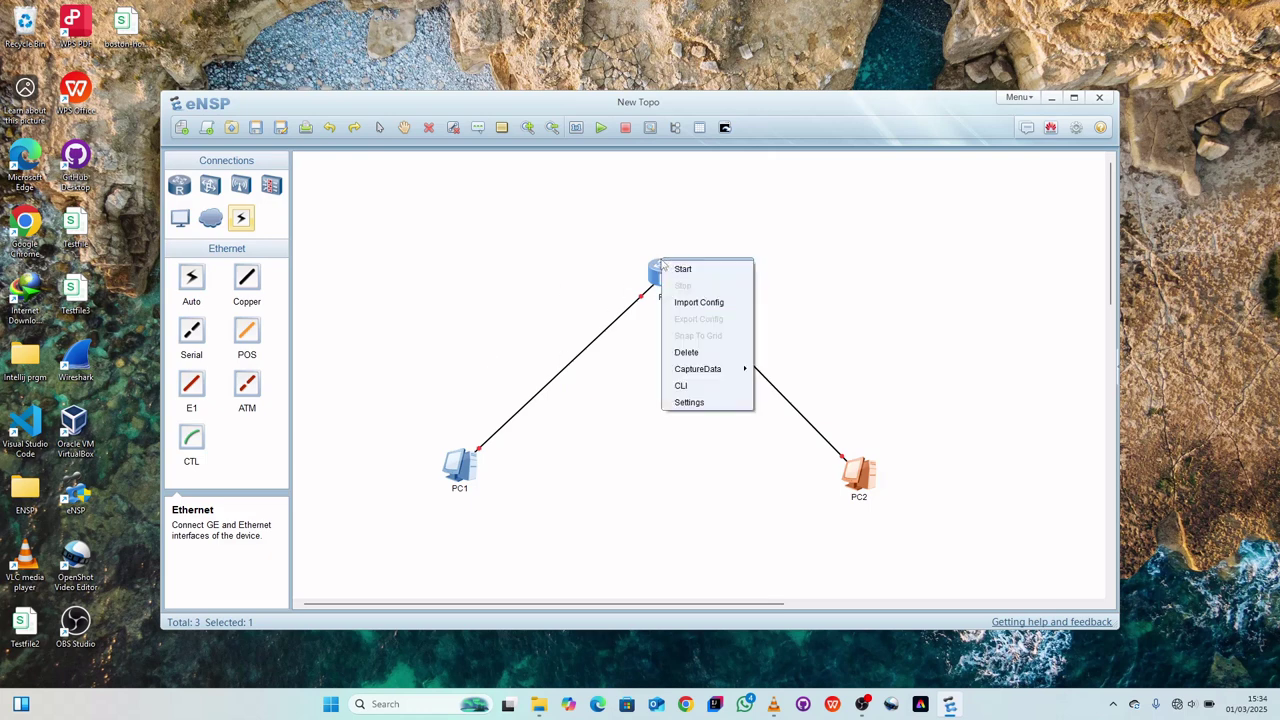
click(525, 368)
right_click(458, 471)
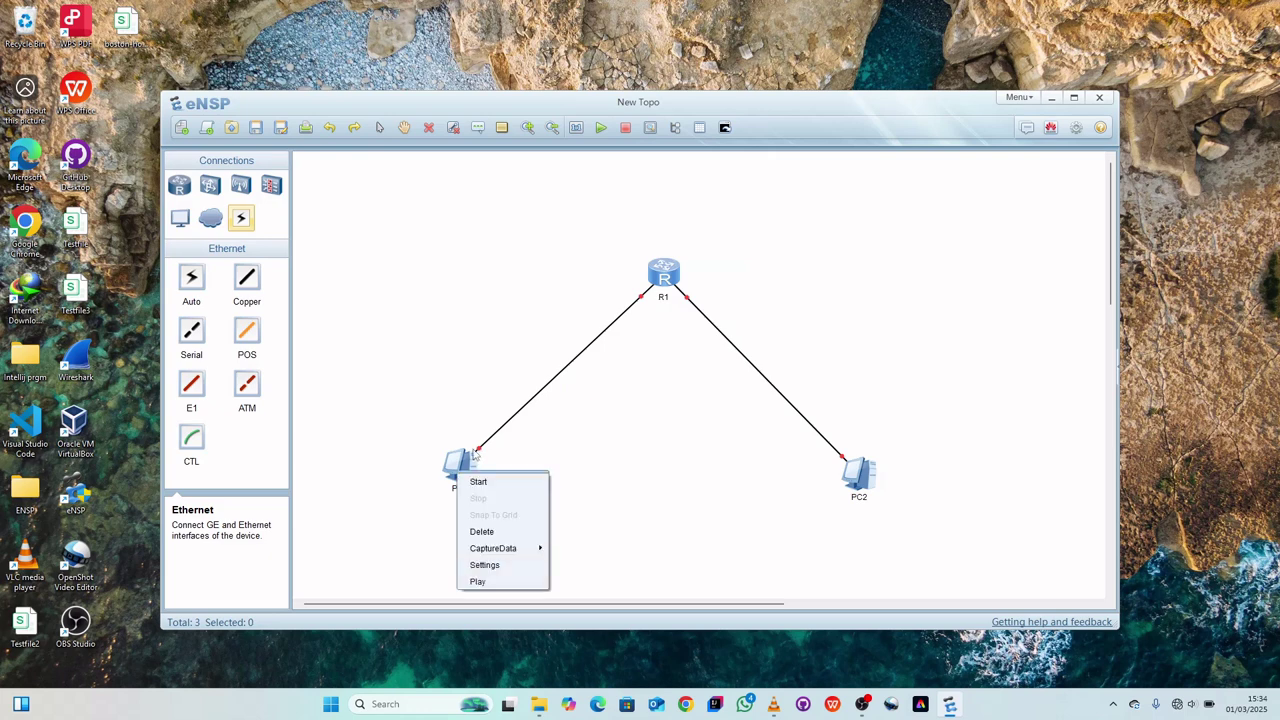
click(459, 325)
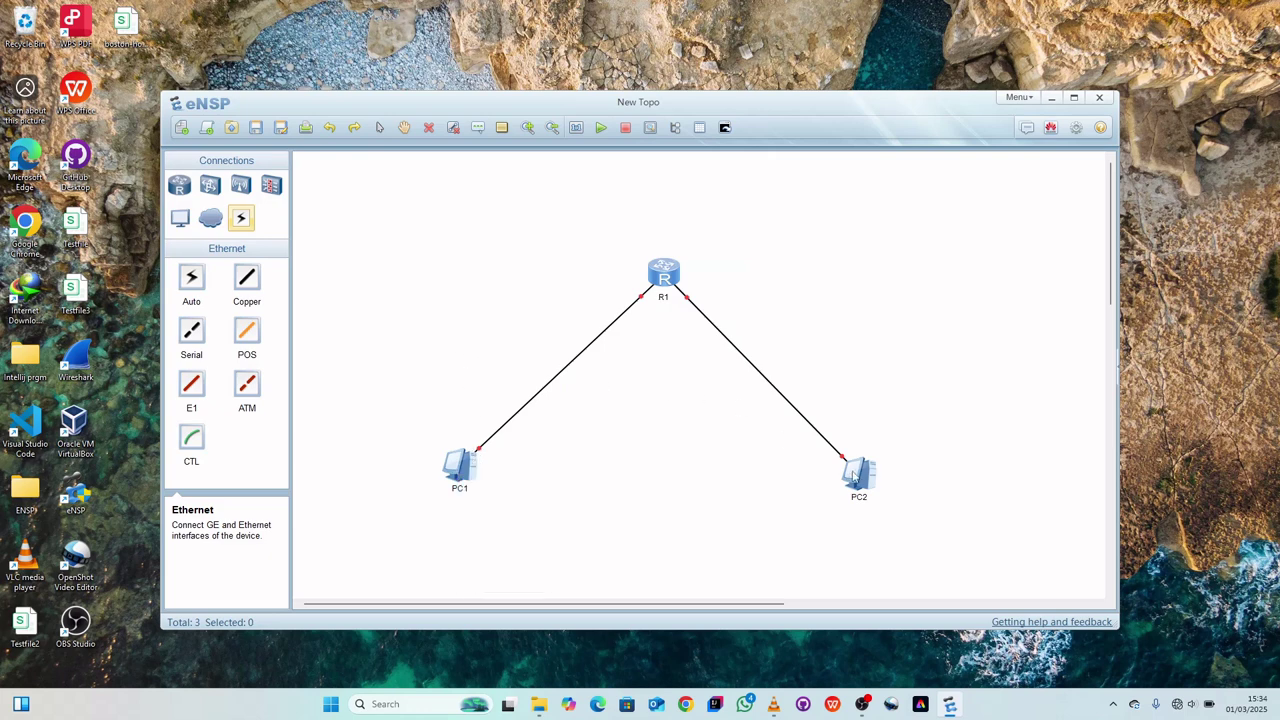
drag(866, 483, 852, 478)
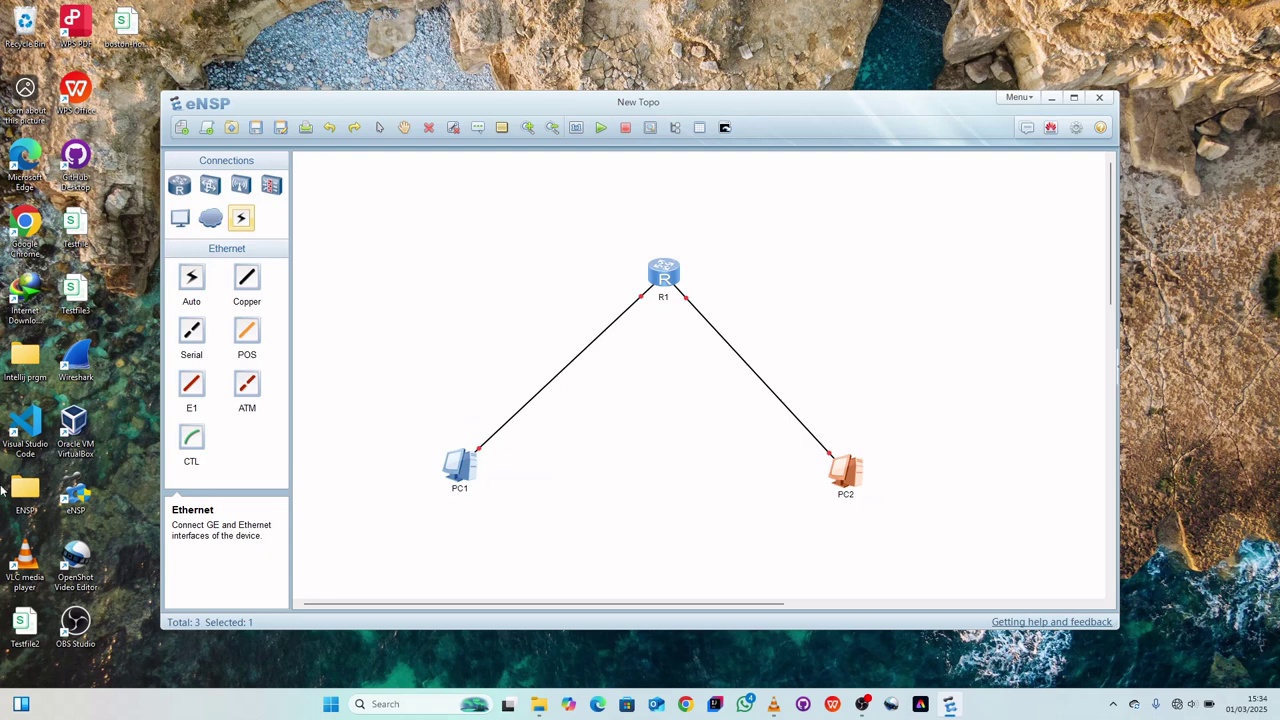
- Box-select R1, PC1 and PC2 and start all three devices
drag(350, 190, 1034, 522)
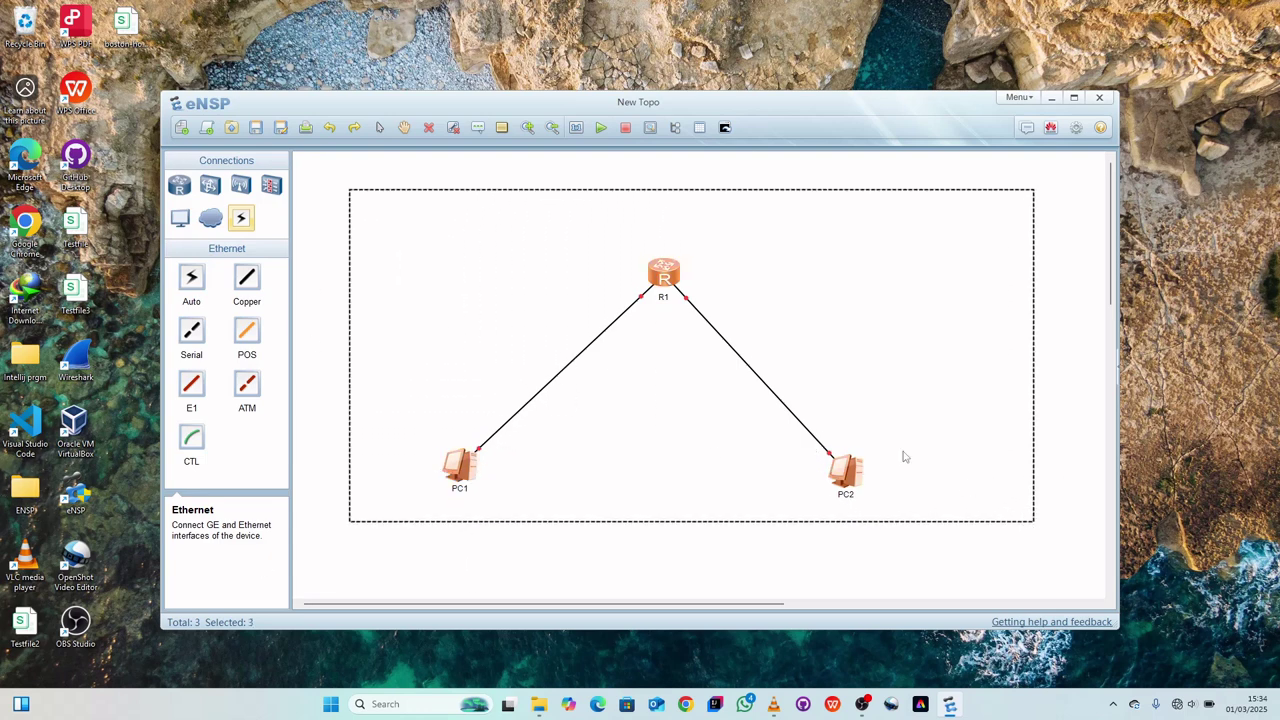
click(599, 128)
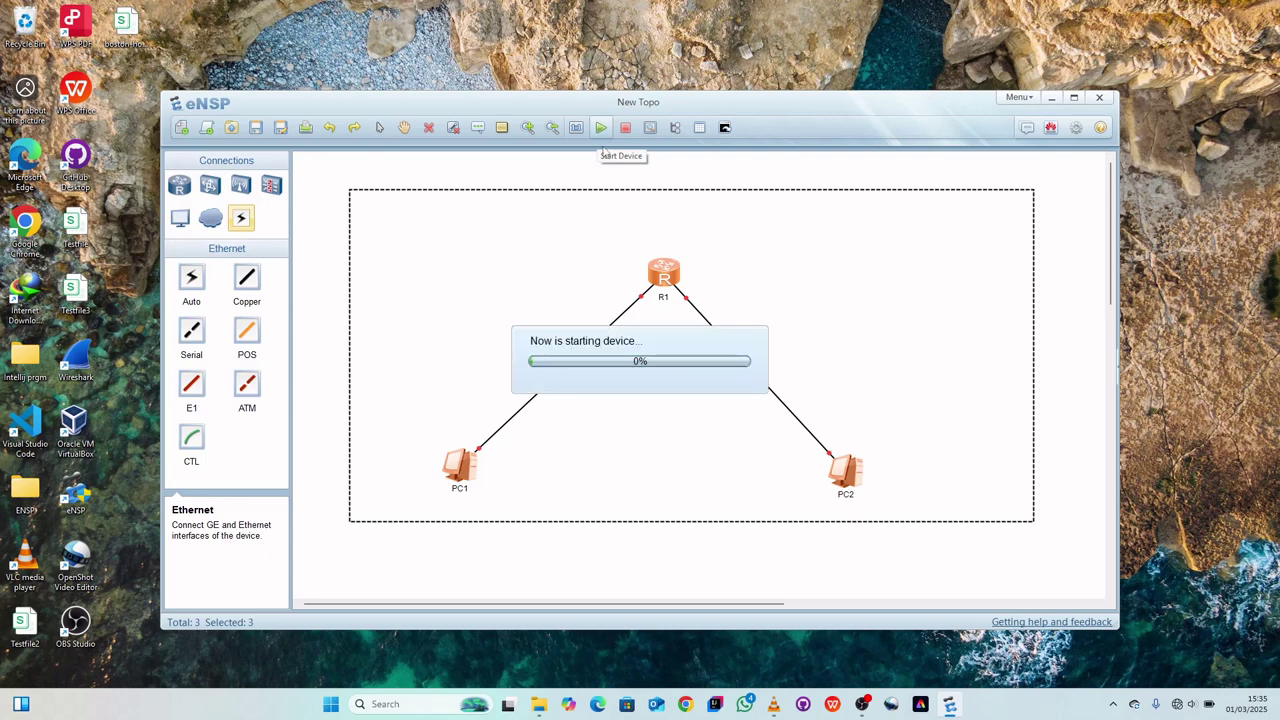
click(751, 299)
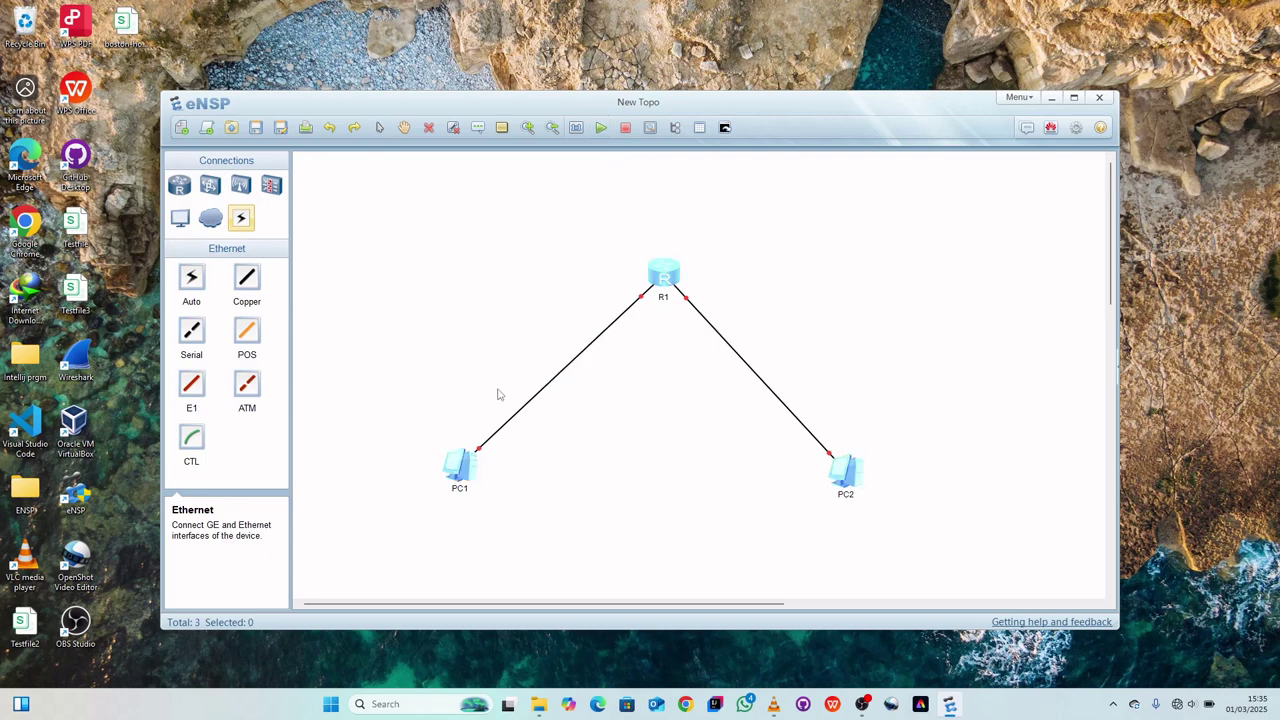
drag(452, 473, 452, 467)
click(848, 475)
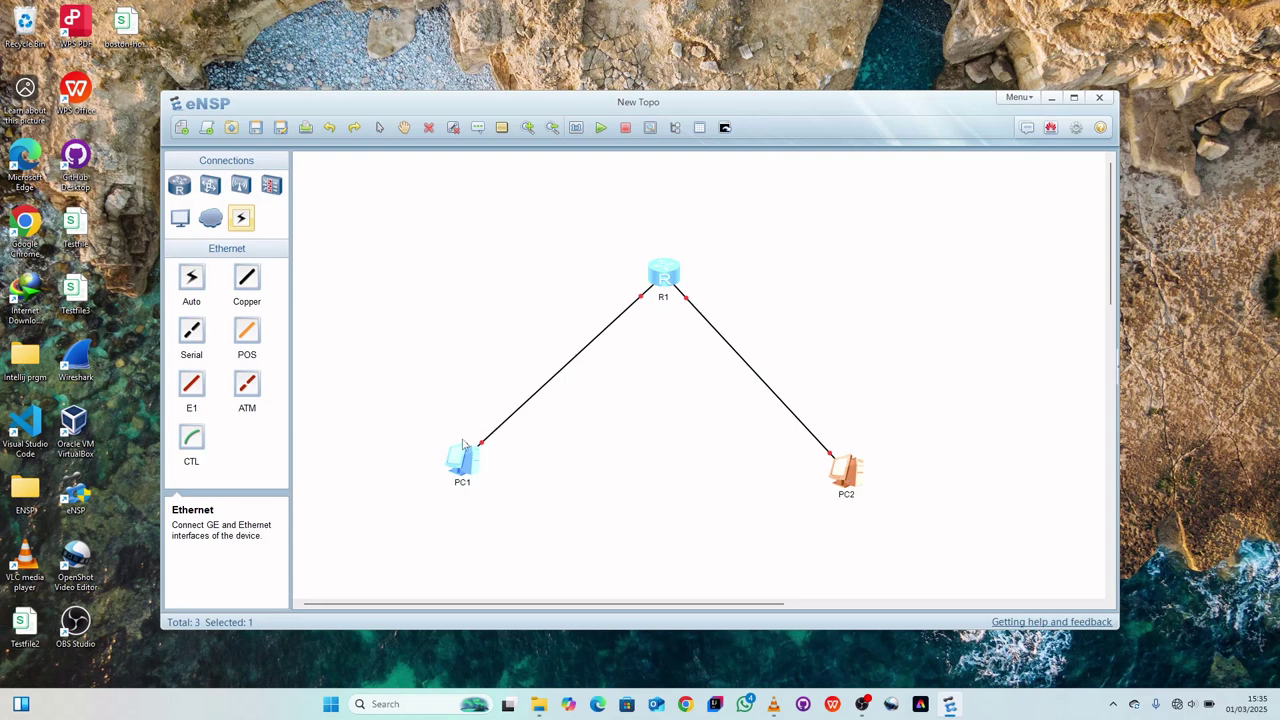
- Add text labels 192.168.0.1/24 below PC1 and 192.168.0.2/24 beside R1
click(479, 130)
click(443, 505)
text(192.168.1)
key(BackSpace)
text(0.1/24)
click(521, 477)
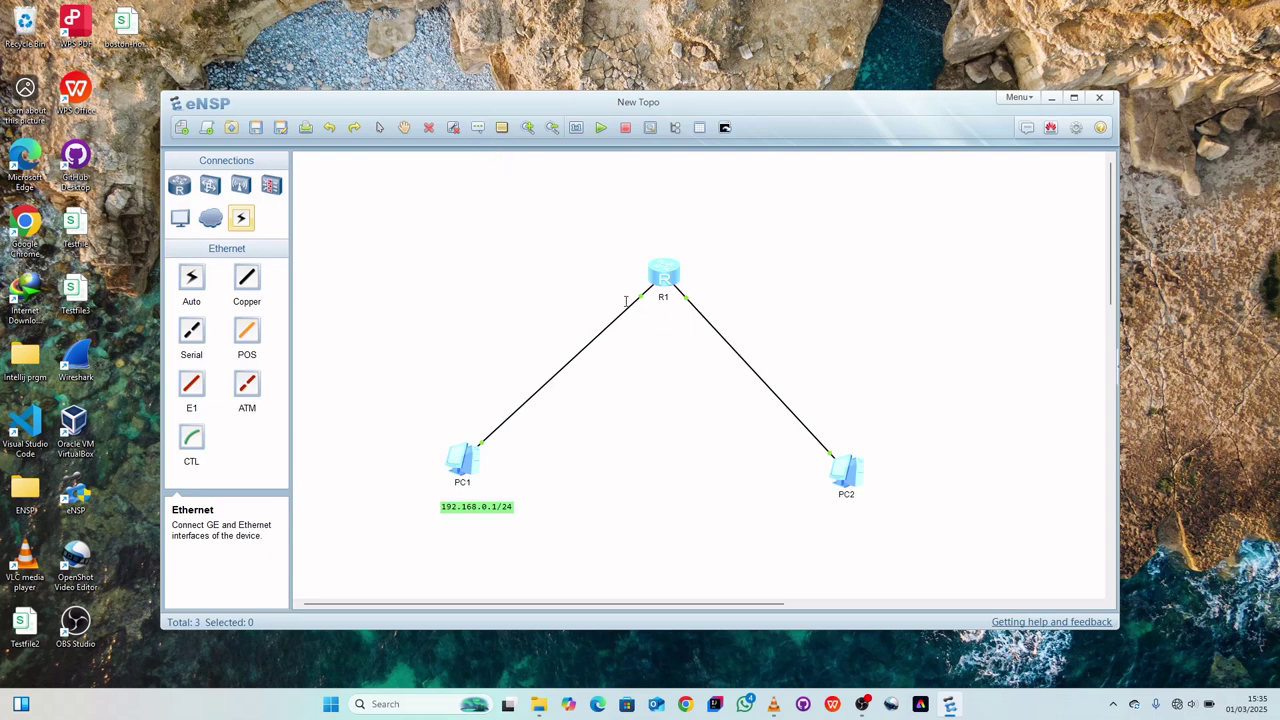
click(563, 288)
text(192.168.0.2/24)
- Add labels 192.168.1.2/24 on R1's PC2 side and 192.168.1.1/24 under PC2
click(638, 242)
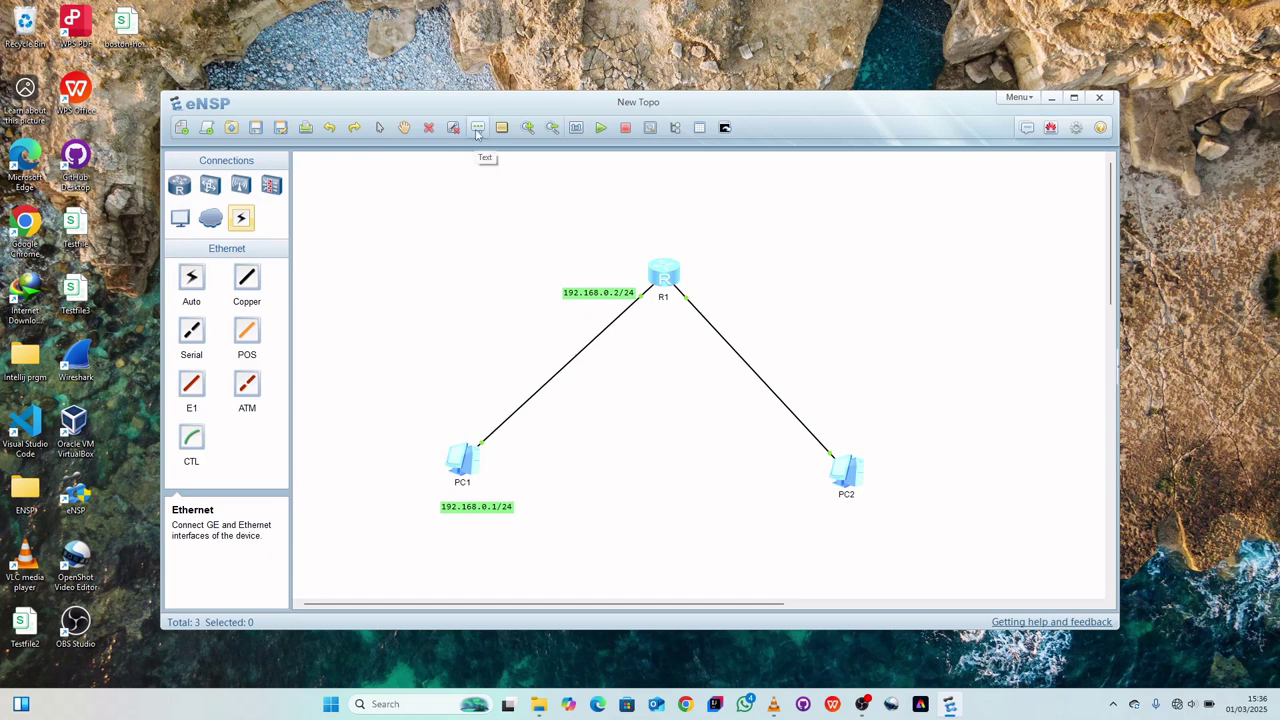
click(711, 296)
text(192.168.)
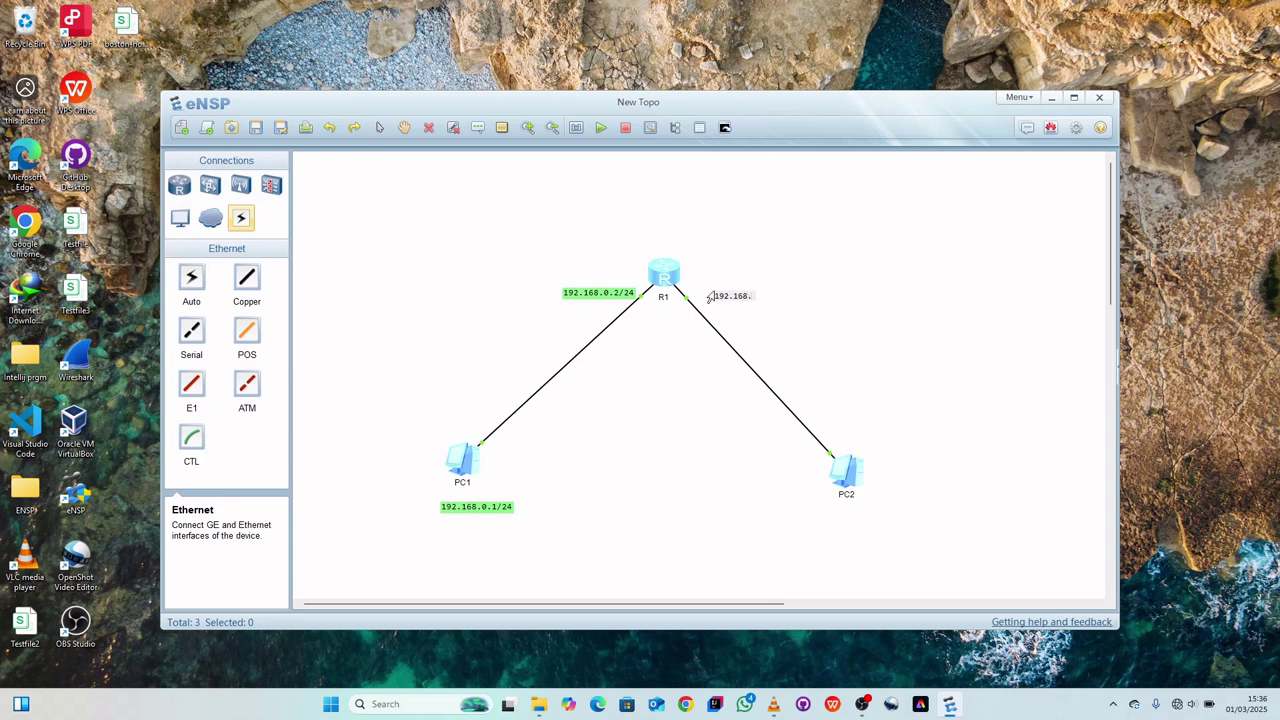
text(1.2/24)
click(808, 300)
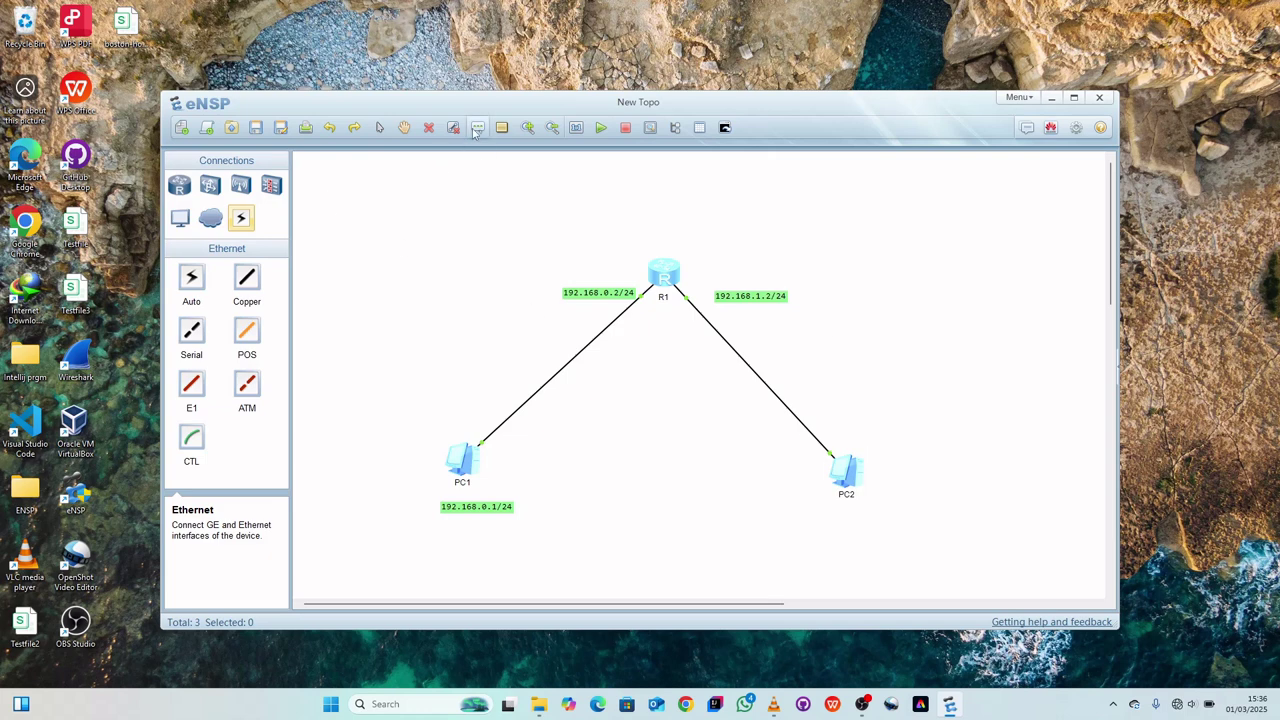
click(858, 516)
text(192.168.1.1/24)
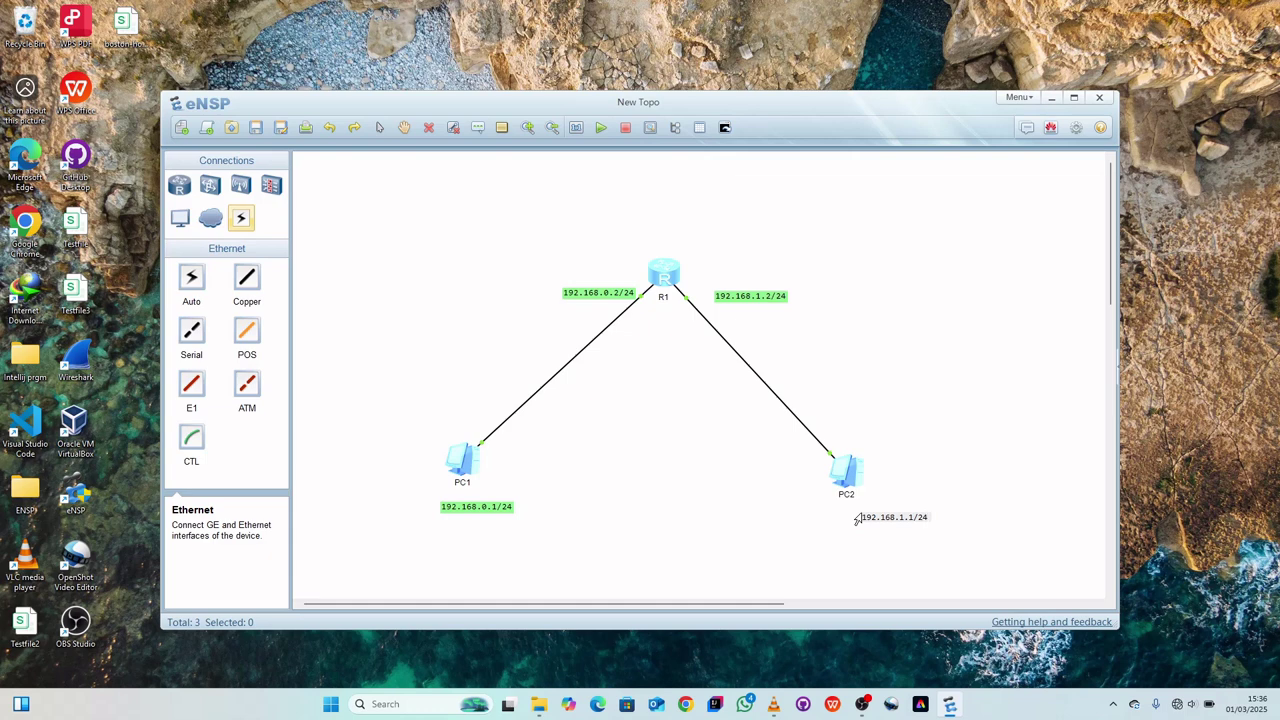
click(951, 467)
- Drag the four address labels close to their devices and bring up PC1's settings
drag(882, 518, 870, 514)
drag(474, 509, 439, 501)
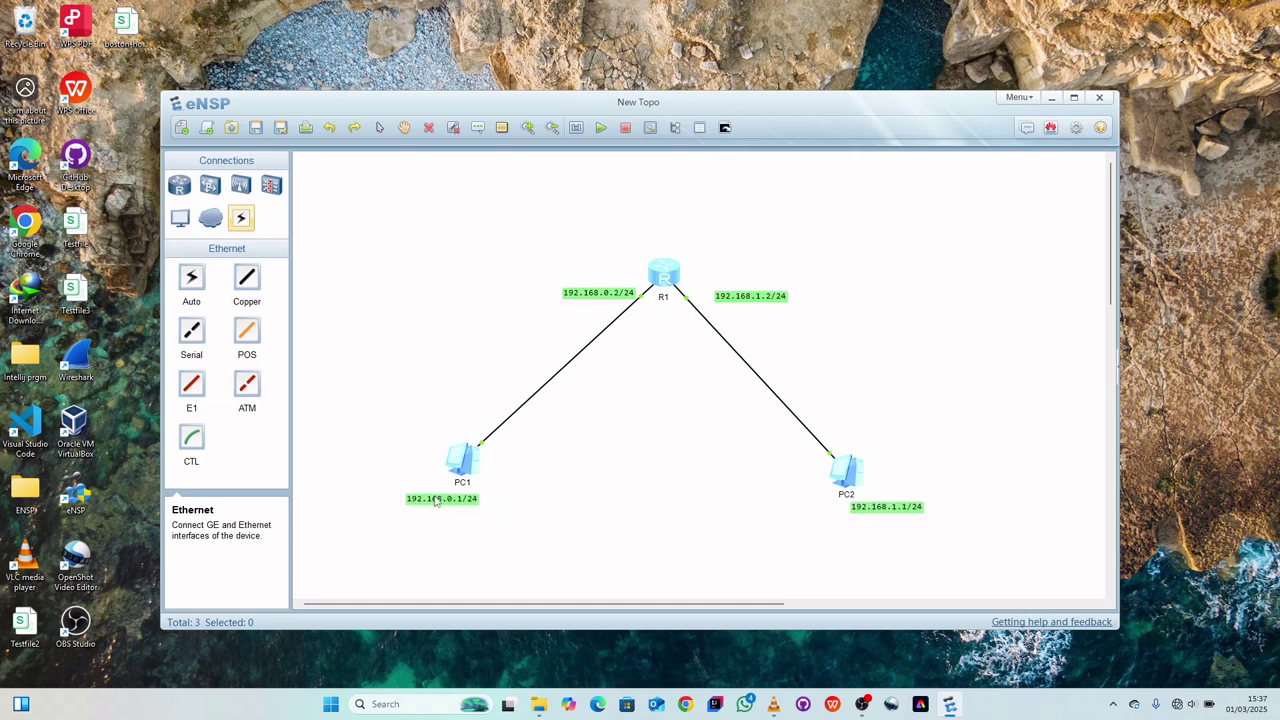
mouse_move(614, 294)
mouse_down()
mouse_move(566, 286)
mouse_move(600, 292)
mouse_up()
drag(770, 302, 760, 295)
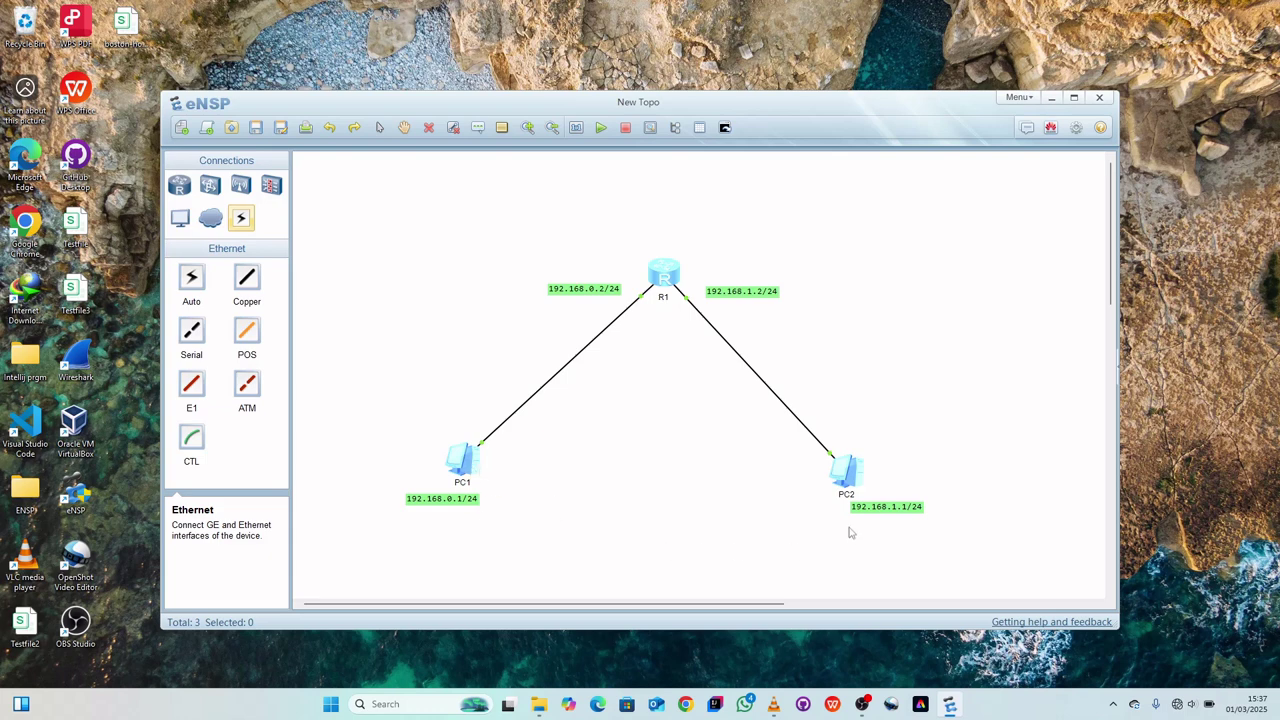
double_click(466, 472)
drag(610, 181, 990, 210)
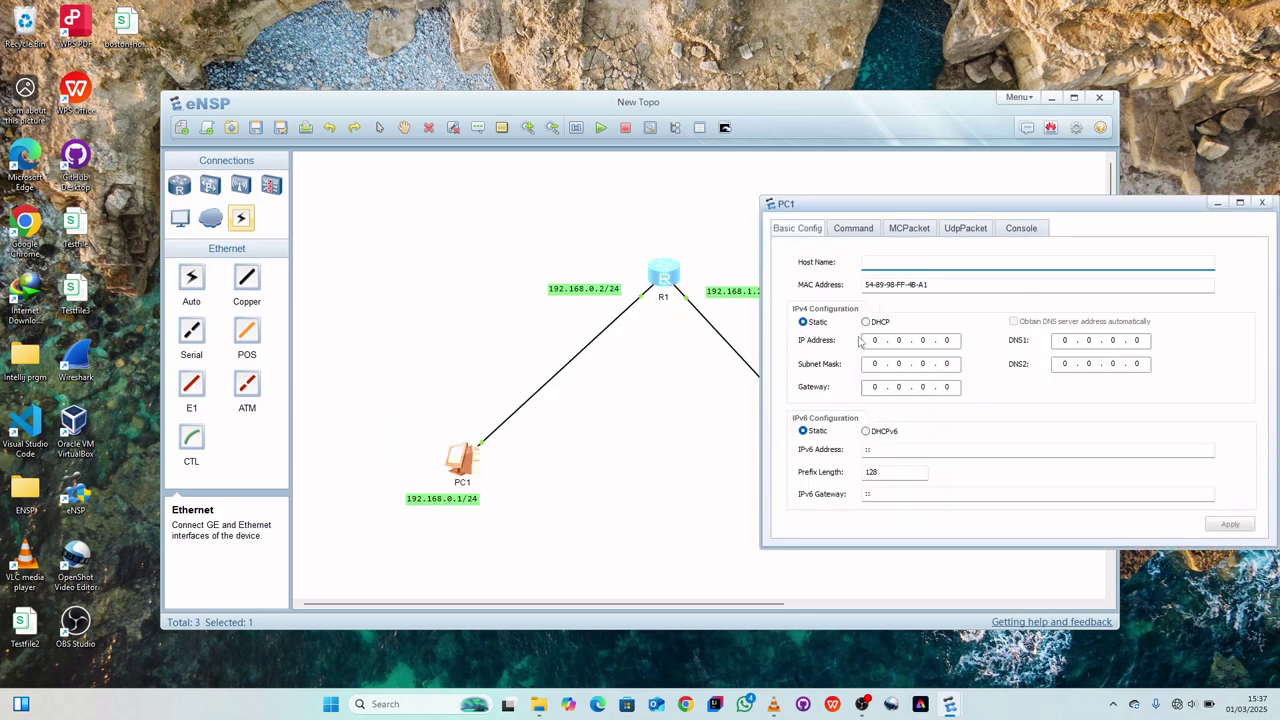
- Apply IP 192.168.0.1, mask 255.255.255.0 and gateway 192.168.0.2 to PC1, then close it
click(879, 340)
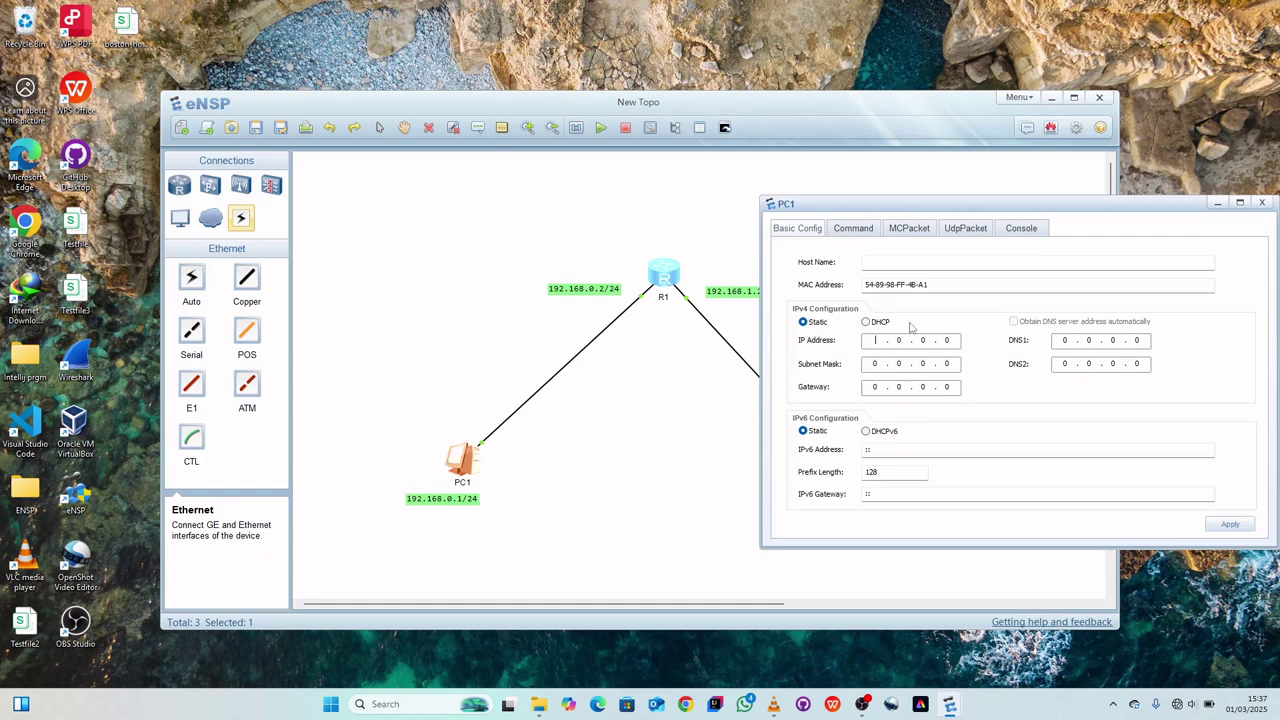
text(192 . )
text(168)
text(255 . 255 . 255)
click(875, 388)
text(19216802)
click(1230, 528)
drag(1106, 211, 757, 246)
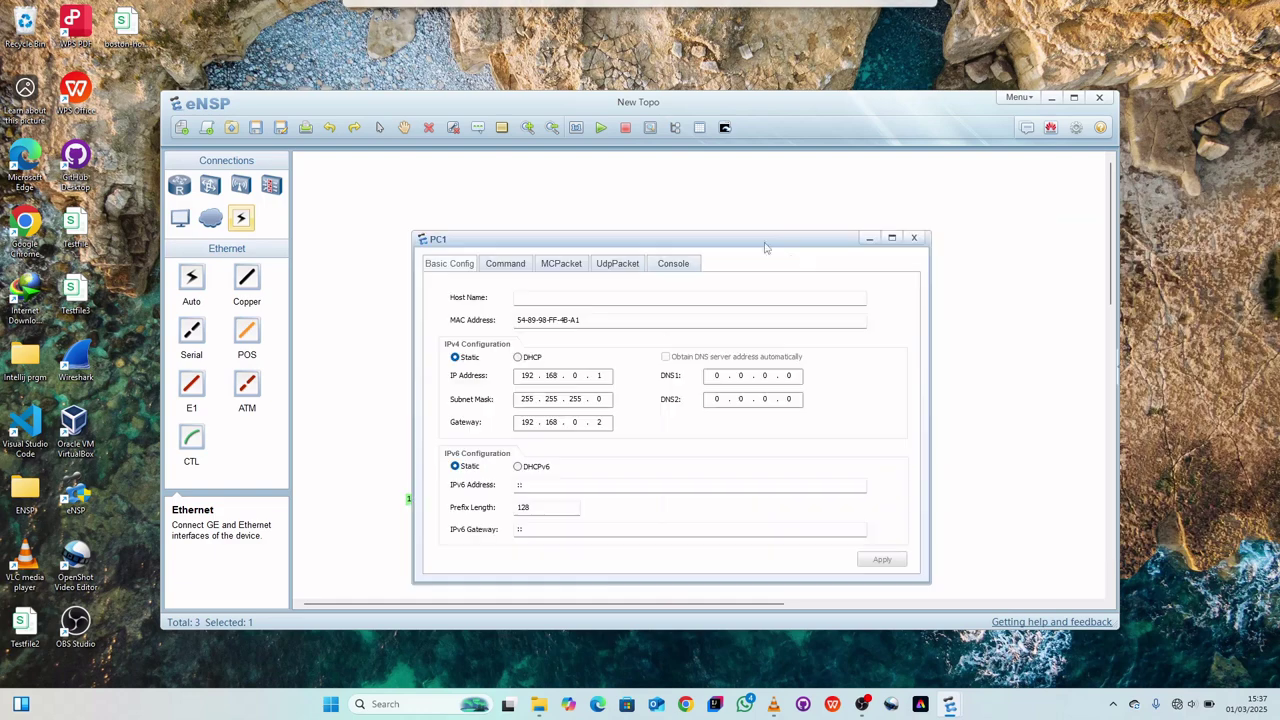
click(909, 243)
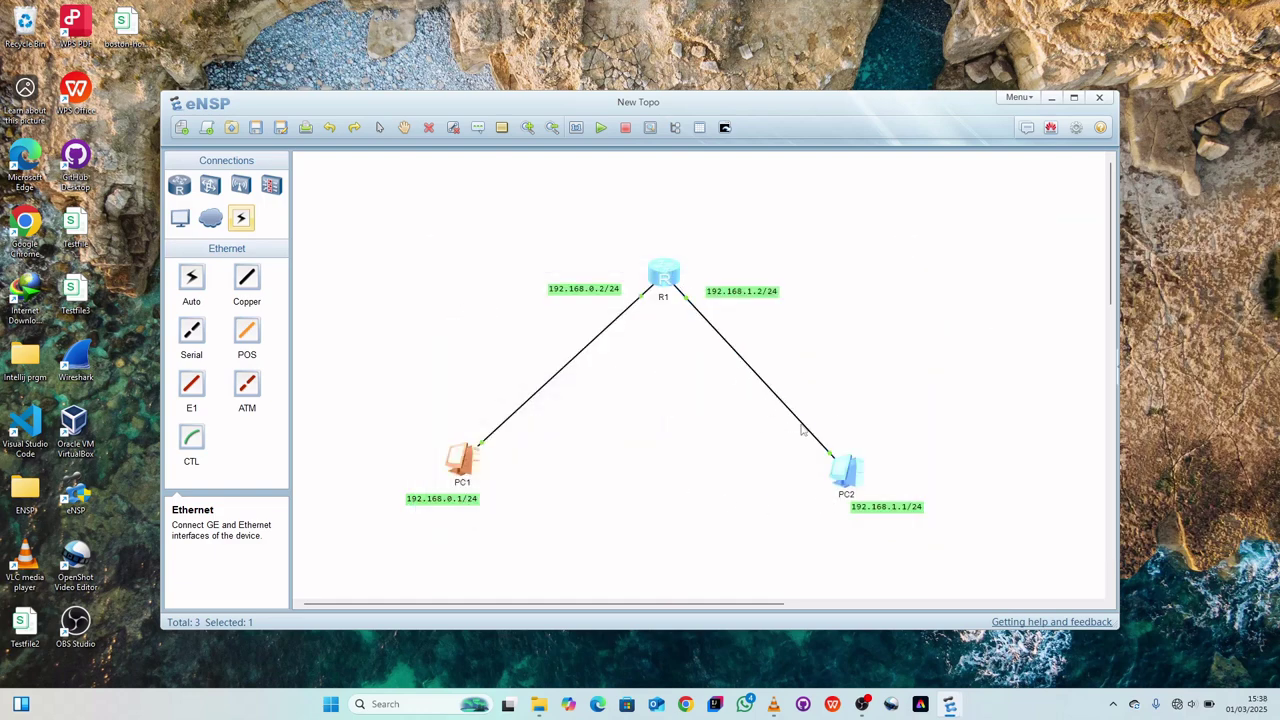
- Apply IP 192.168.1.1, mask 255.255.255.0 and gateway 192.168.1.2 to PC2, then close it
double_click(850, 483)
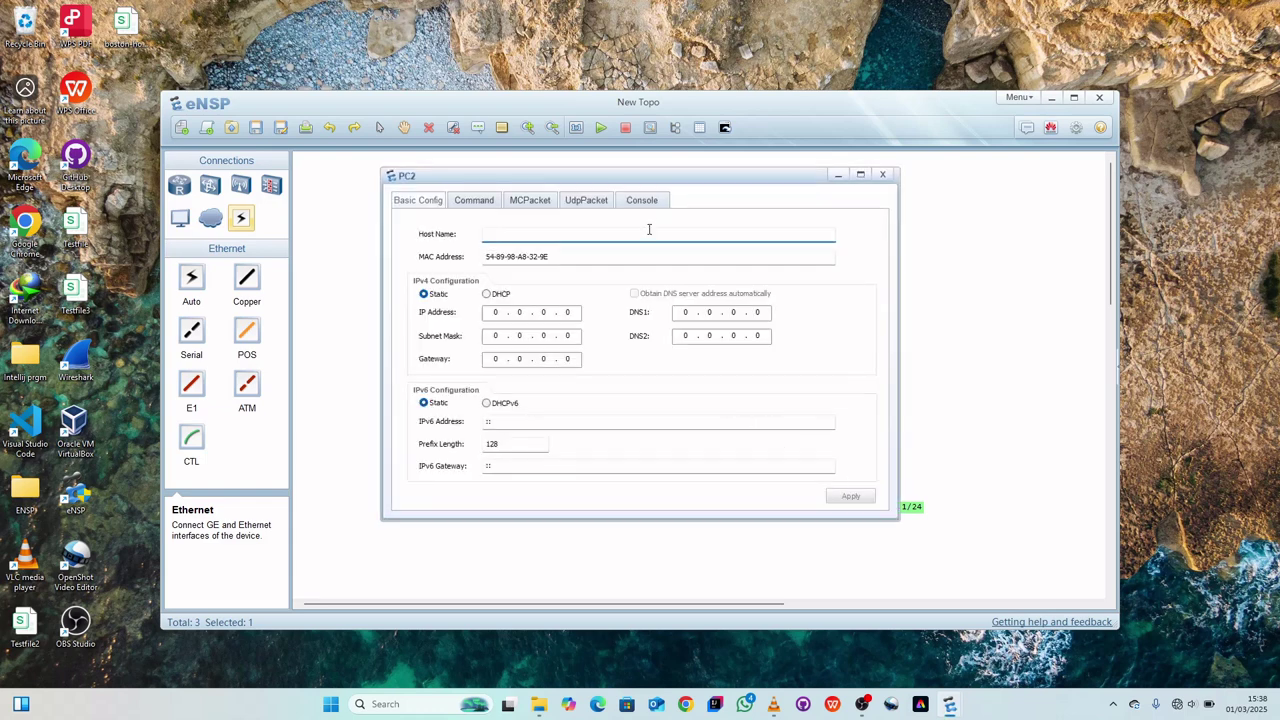
drag(691, 179, 522, 245)
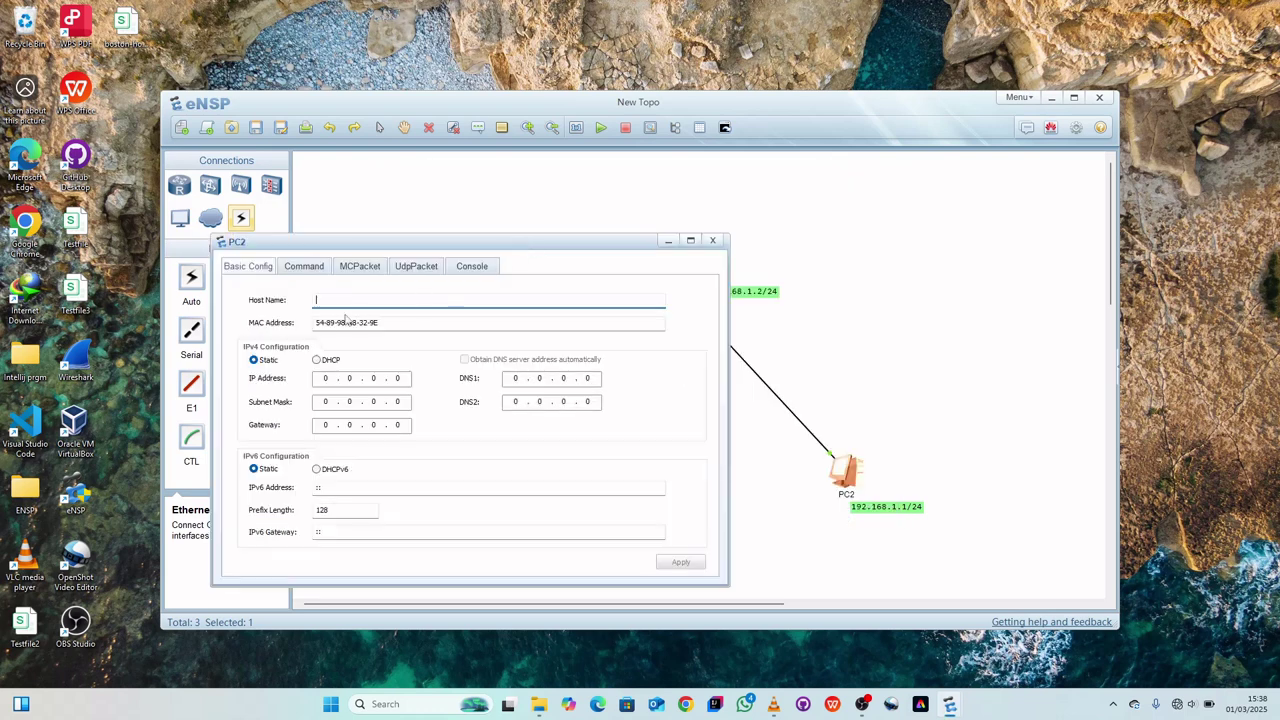
click(335, 378)
text(192 . )
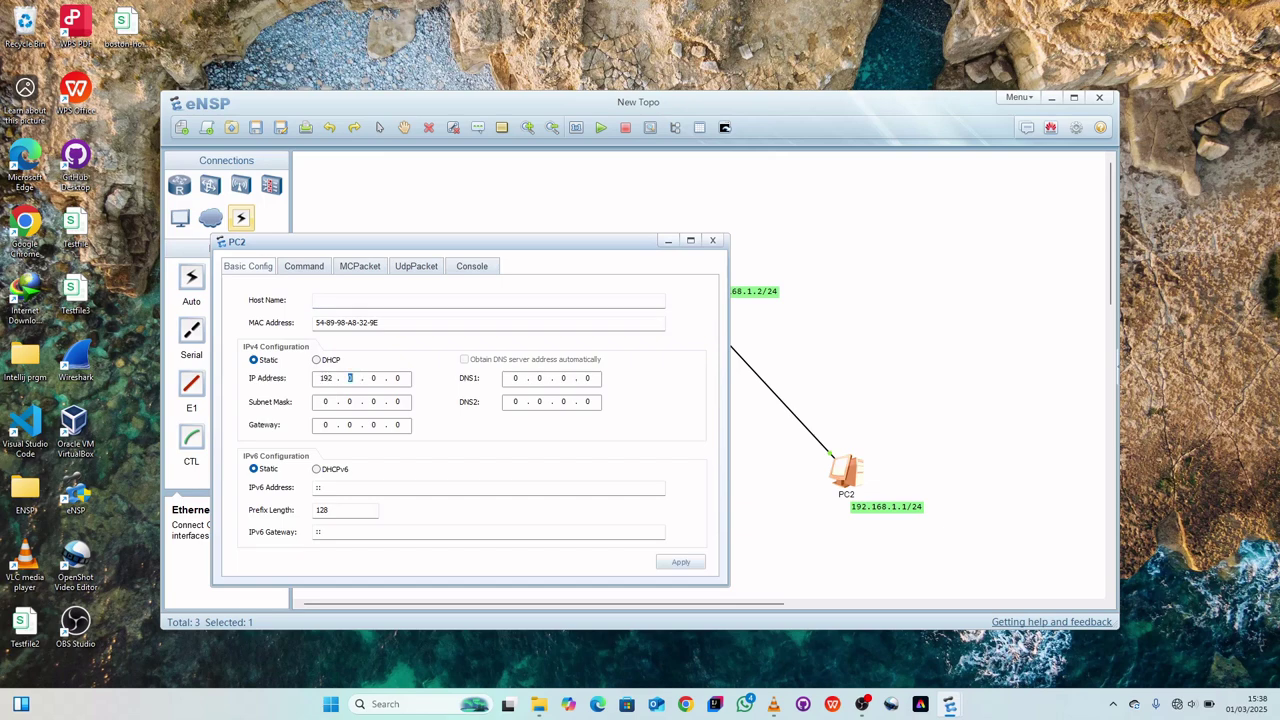
text(168)
text(255 . 255 . 255)
drag(574, 245, 508, 257)
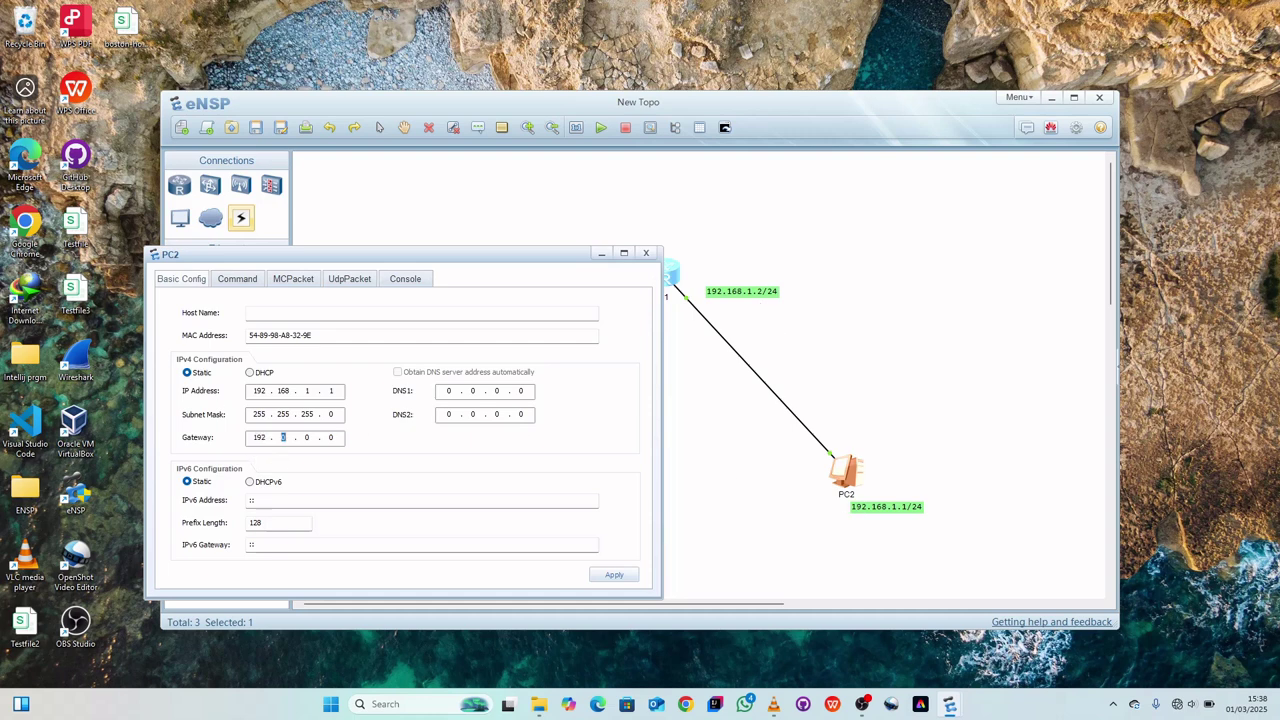
text(68 . 1 . 2)
click(614, 575)
click(646, 254)
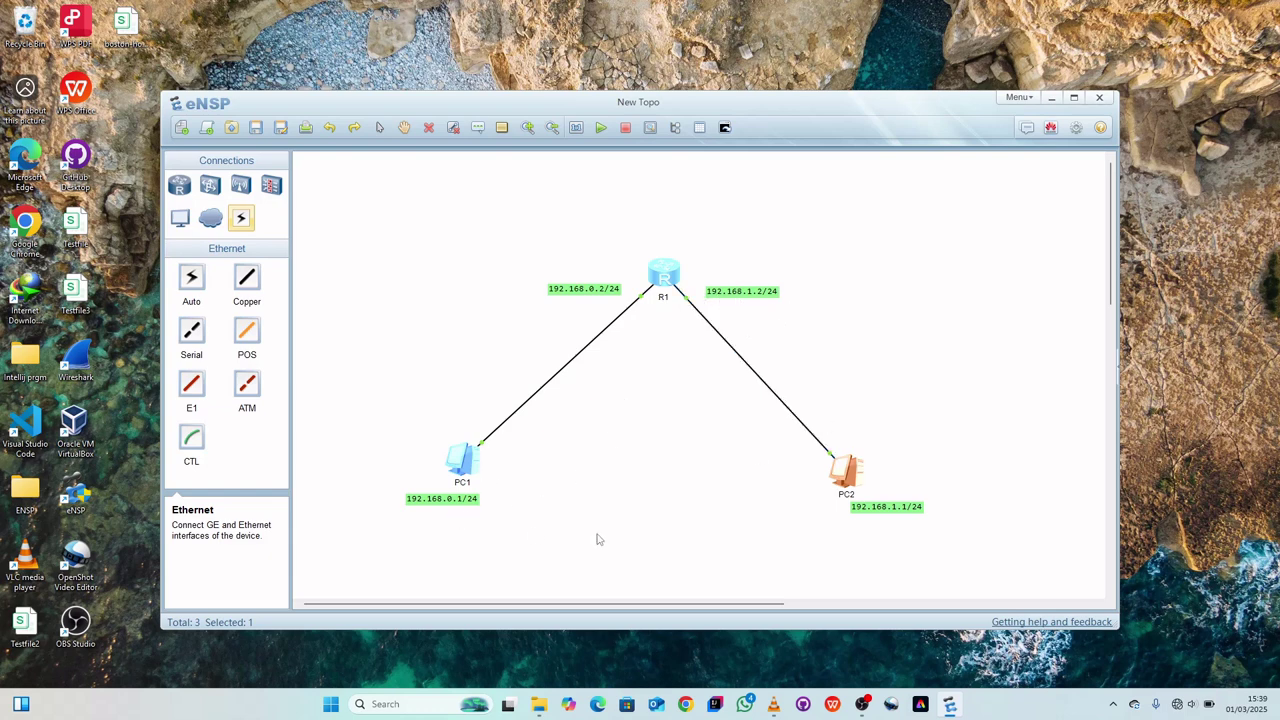
double_click(665, 272)
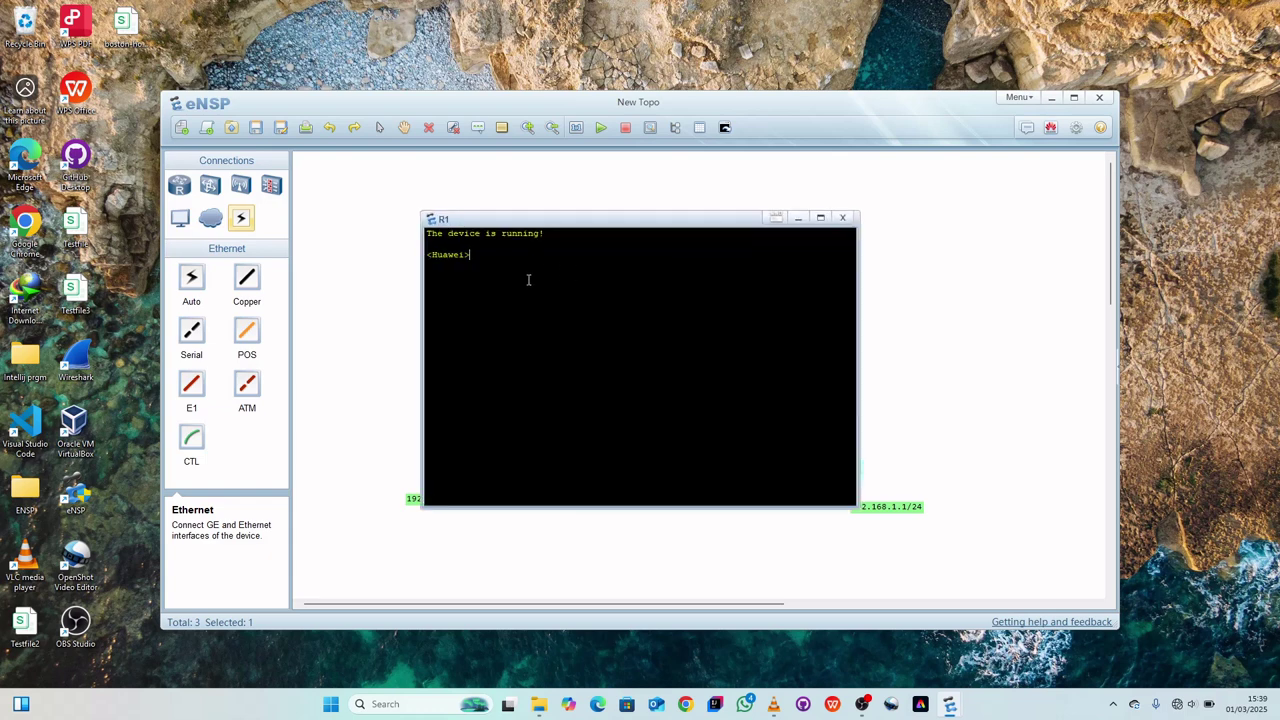
text(sys)
key(Return)
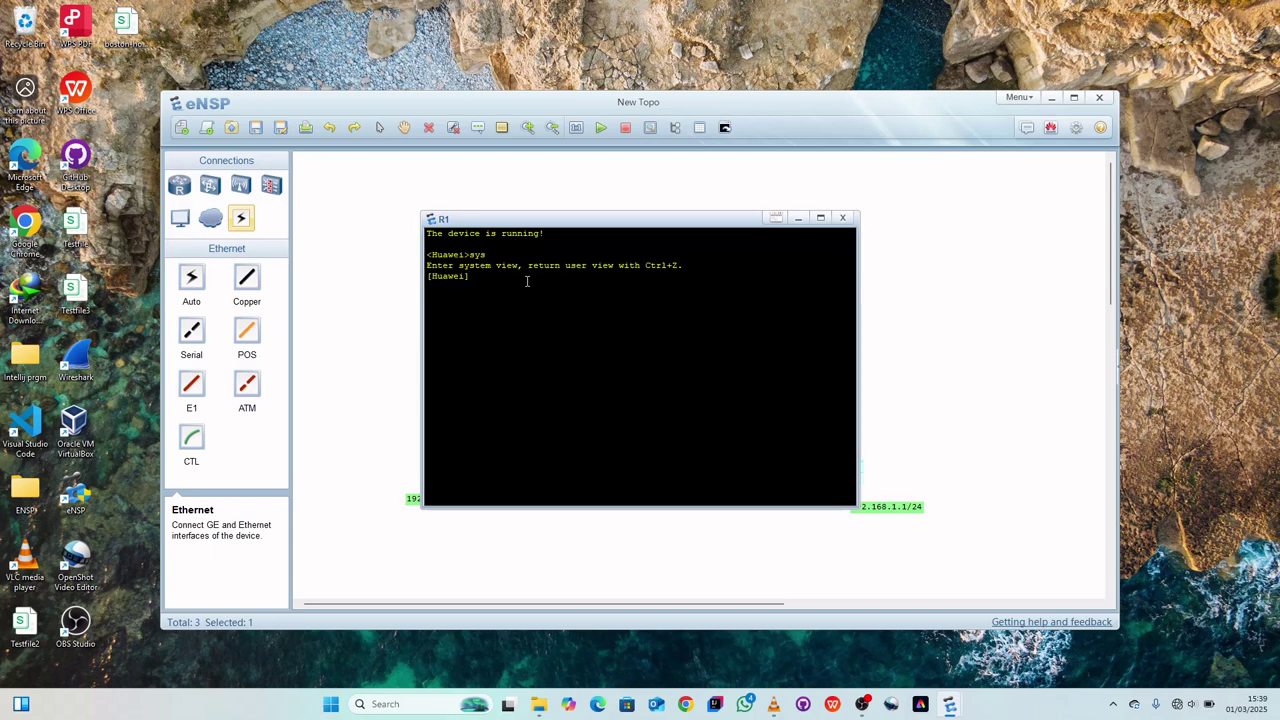
text(syys)
text(nam)
text(e Router)
key(Return)
key(Return)
key(Return)
key(Return)
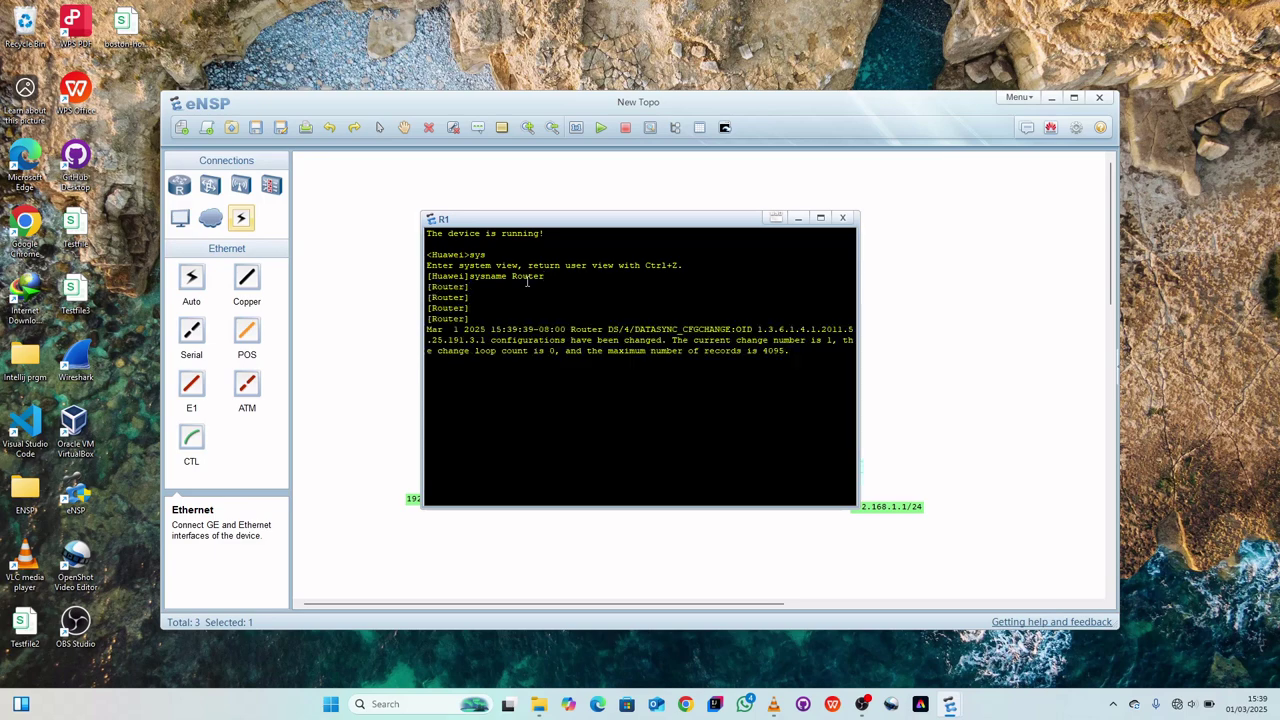
drag(672, 224, 977, 292)
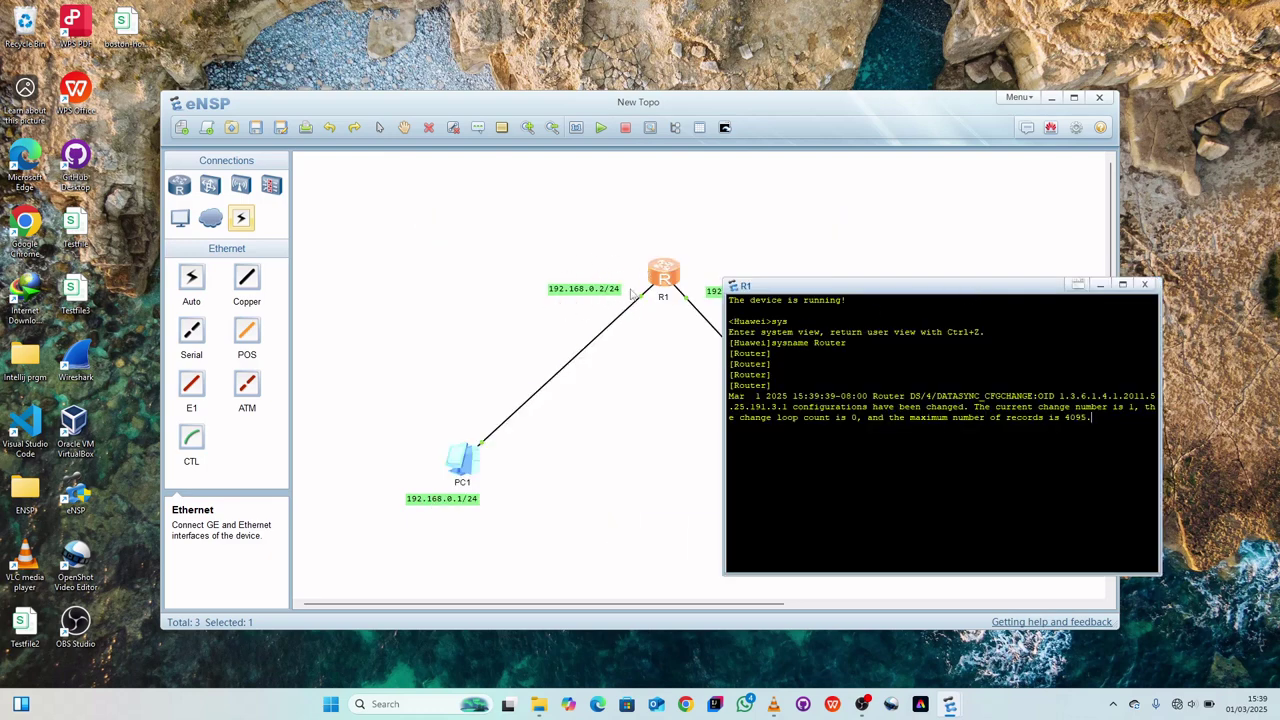
mouse_move(646, 306)
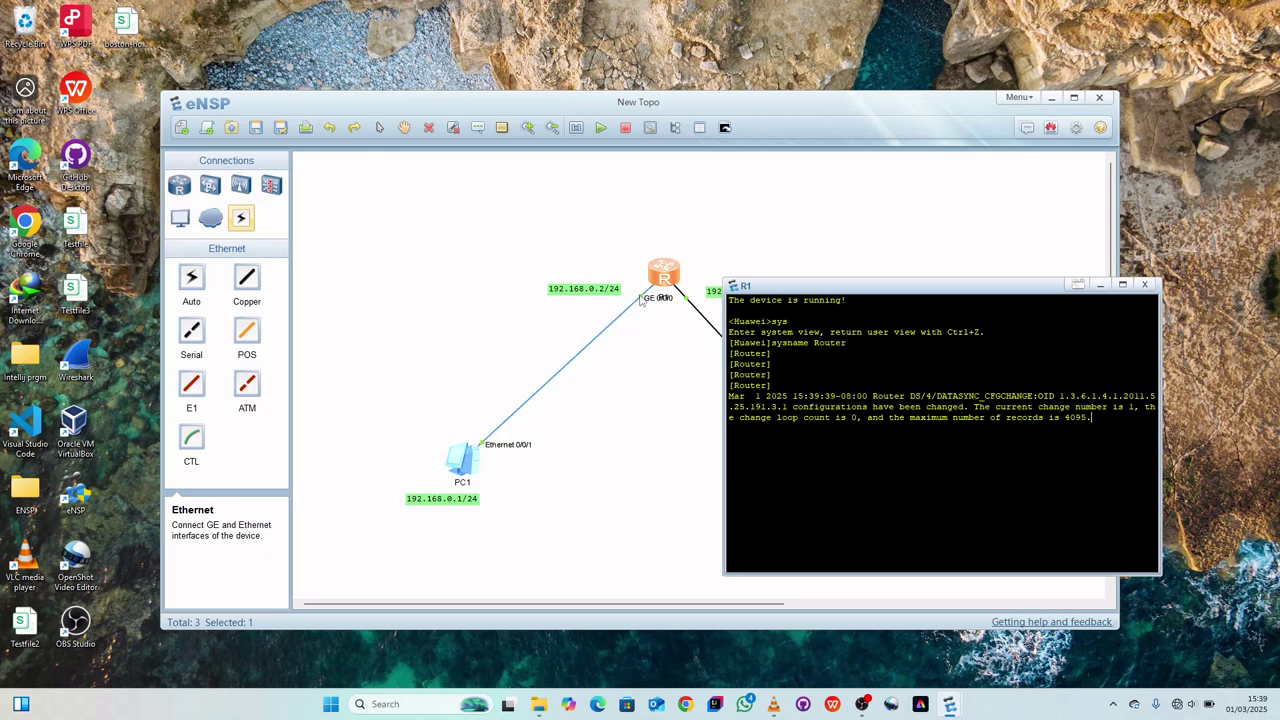
click(650, 305)
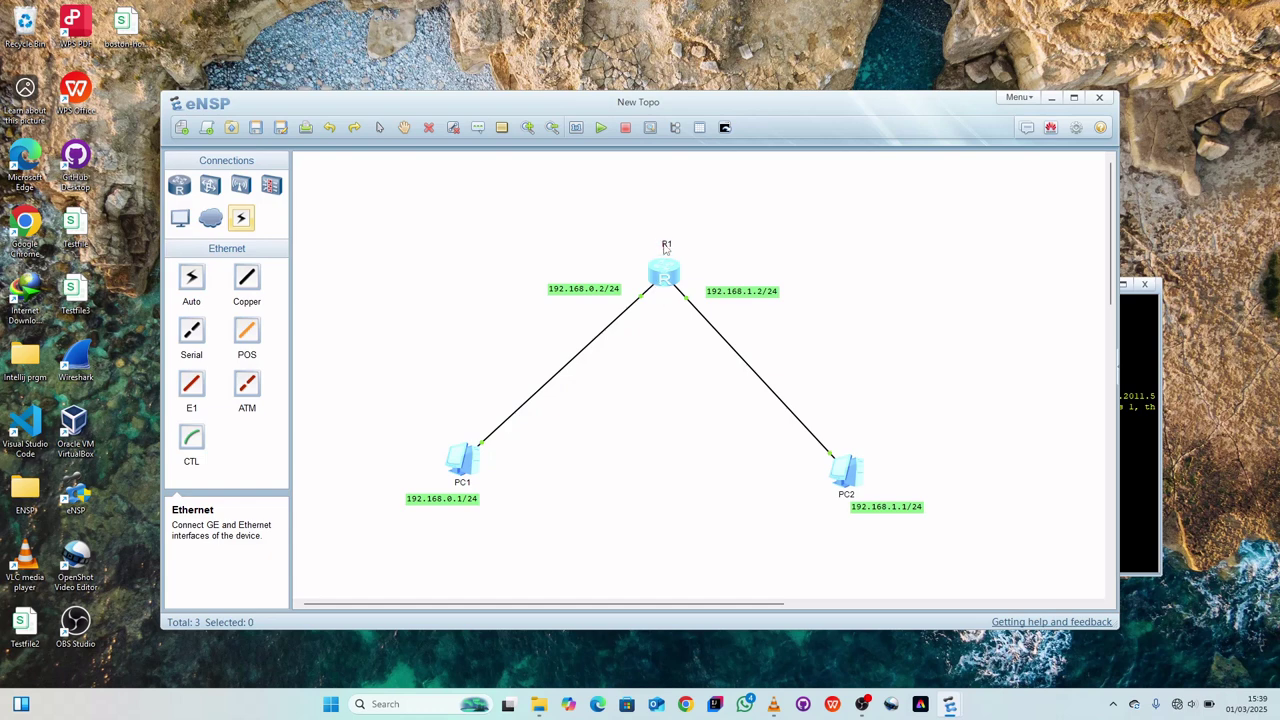
- In the R1 console, enter the GigabitEthernet 0/0/0 interface view
mouse_move(648, 302)
click(1130, 345)
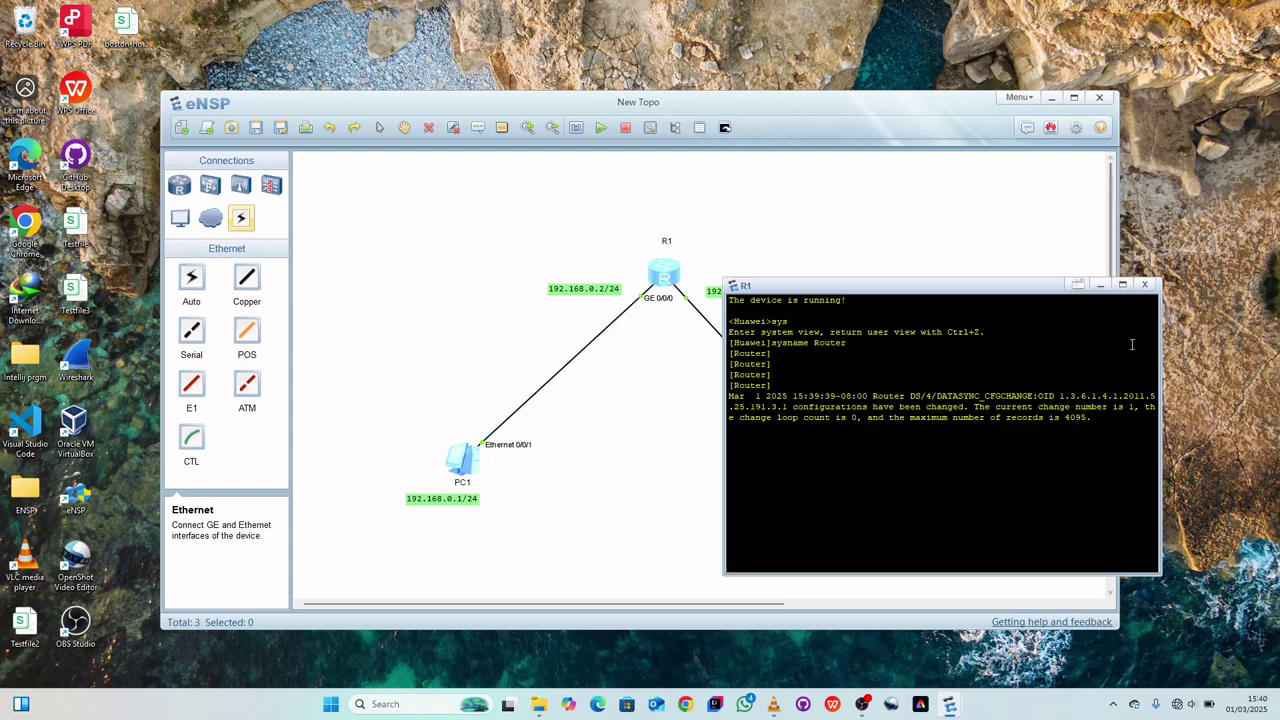
key(Return)
key(Return)
key(Return)
key(Return)
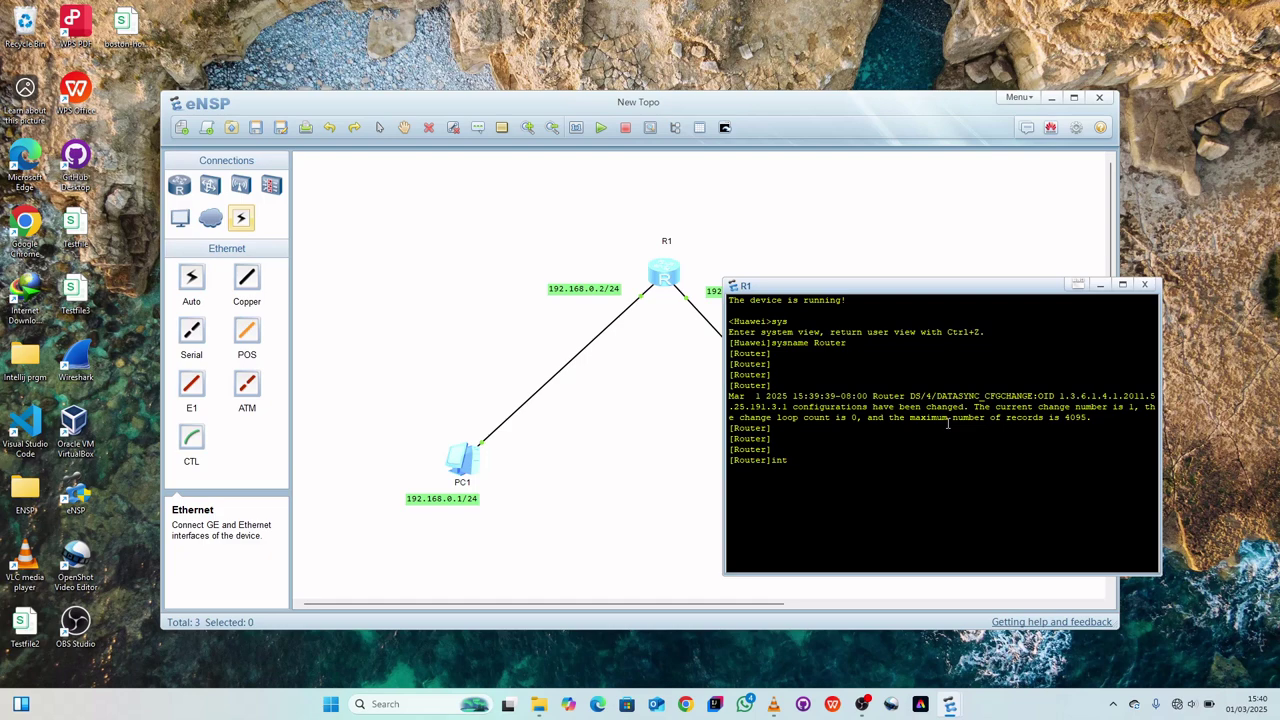
text(0/0/0)
key(Return)
- Assign 'ip address 192.168.0.2 24' to GE 0/0/0 and quit back to system view
text(ip adrr)
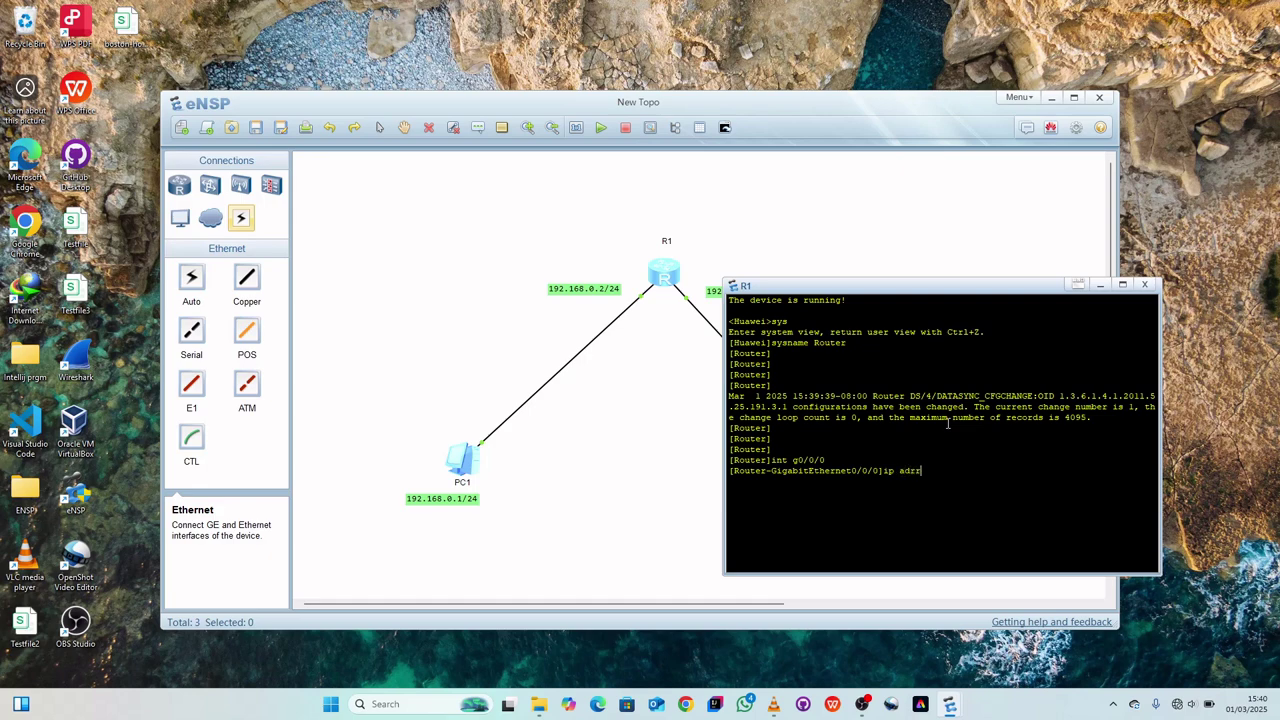
key(BackSpace)
key(BackSpace)
text(dress 1)
text(8)
key(Return)
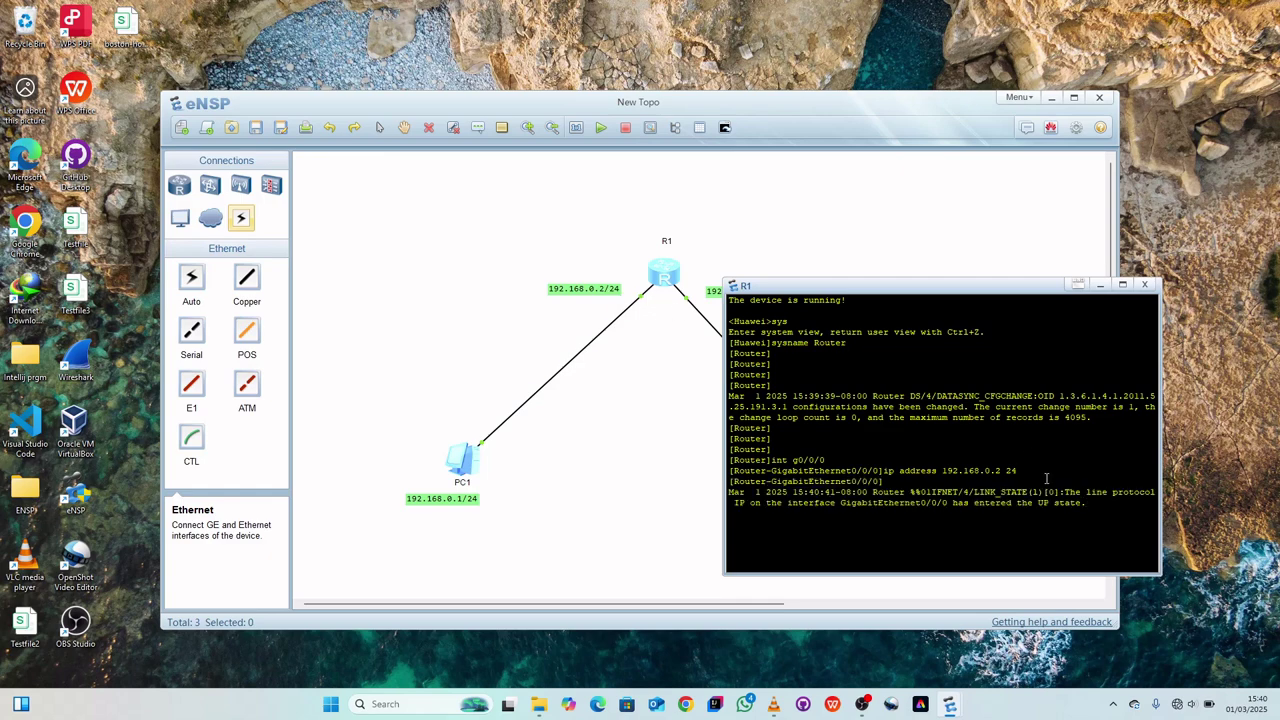
key(Return)
text(q)
key(Return)
key(Return)
key(Return)
key(Return)
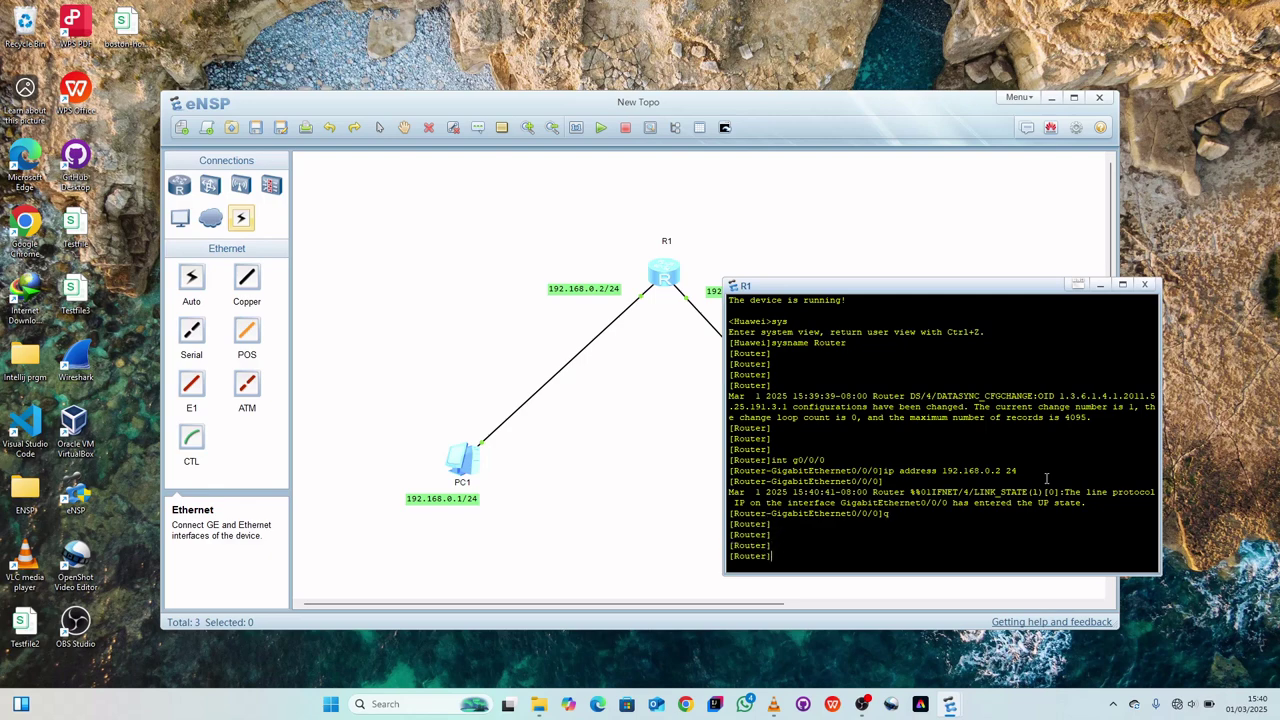
key(Return)
- Move the R1 console aside and enter interface GigabitEthernet 0/0/1
drag(972, 296, 432, 292)
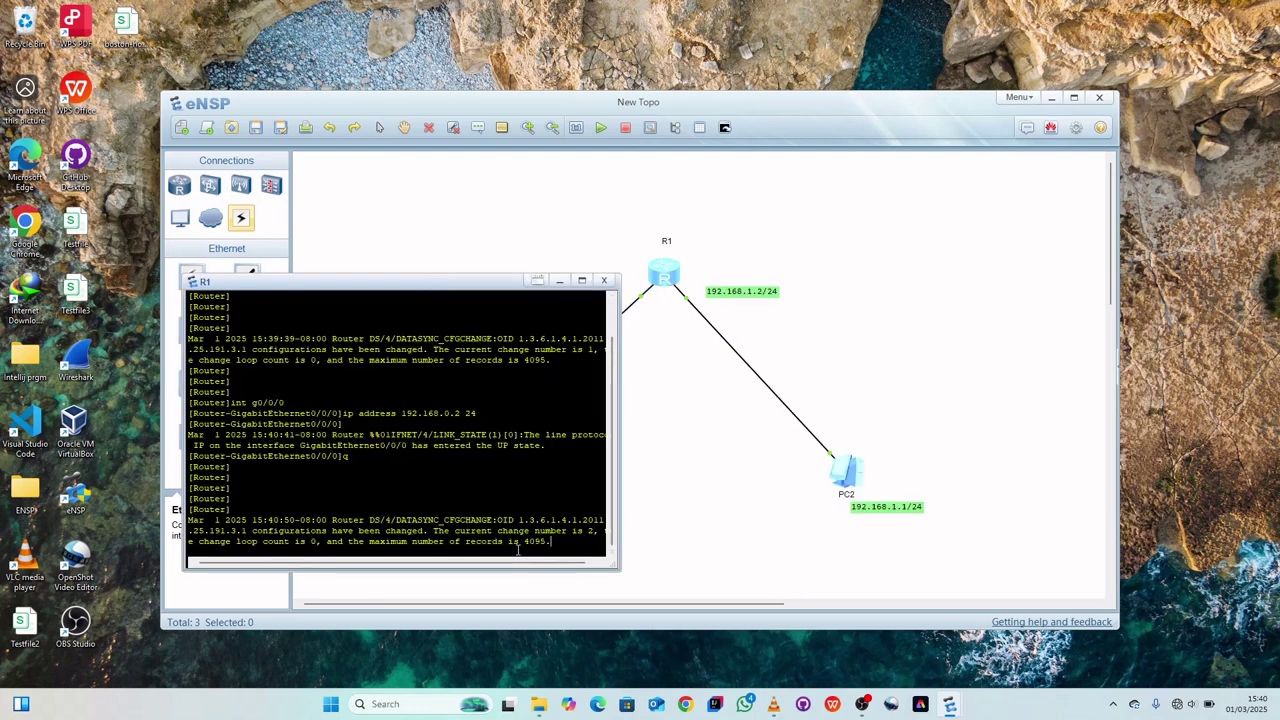
key(Return)
key(Return)
key(Return)
key(Return)
text(int)
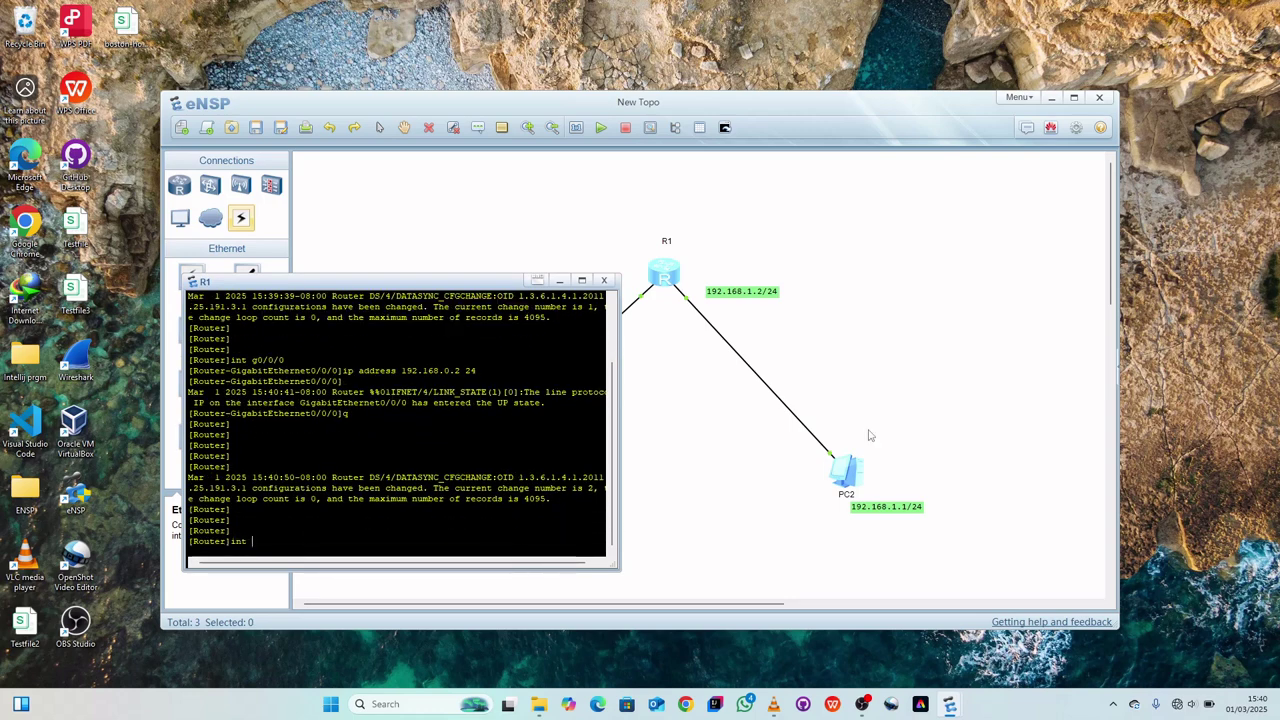
mouse_move(688, 303)
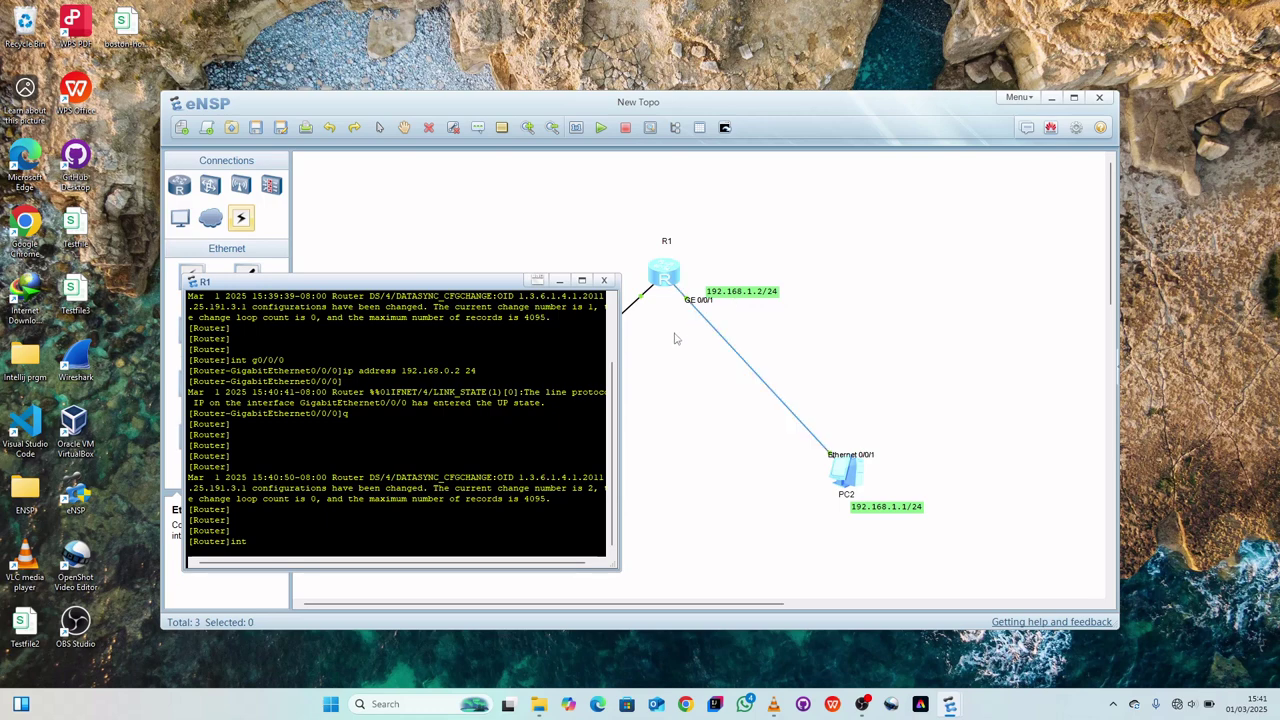
text(g)
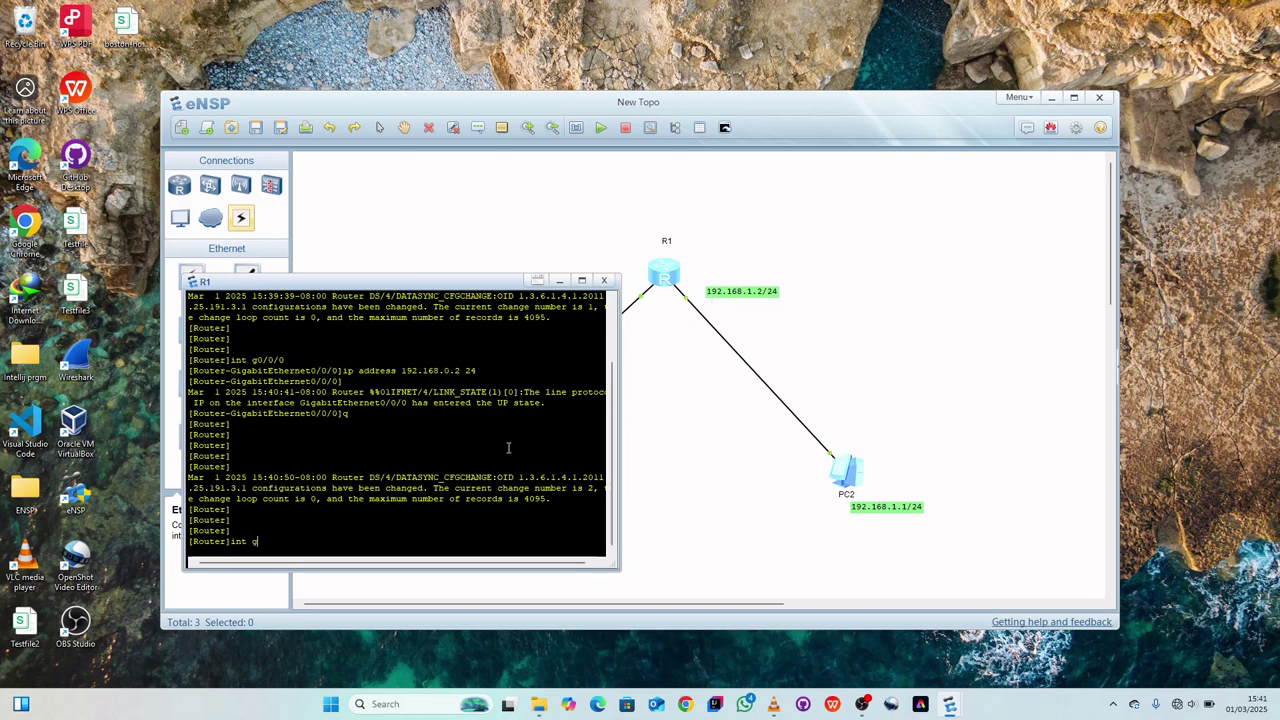
text(0/0/1)
key(Return)
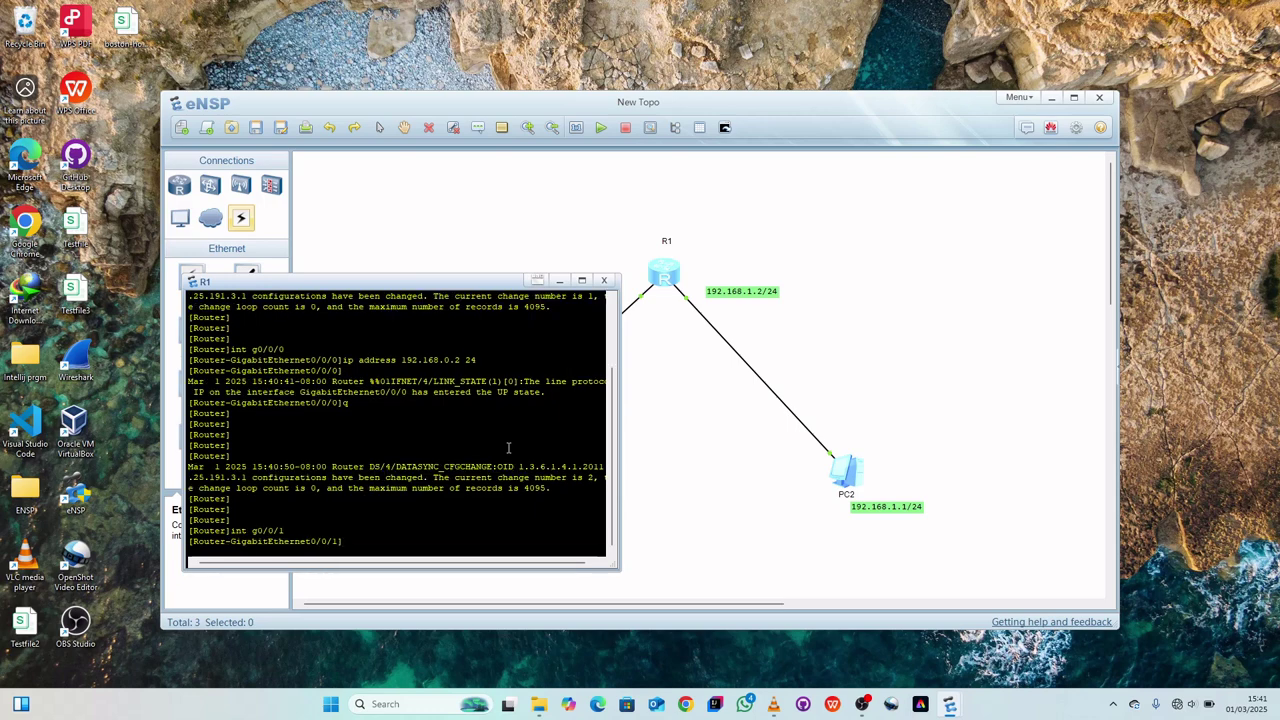
- Assign 'ip address 192.168.1.2 24' to GE 0/0/1 and close the R1 console
text(ip address 192.168.0.2 24)
key(BackSpace)
text(1)
key(Return)
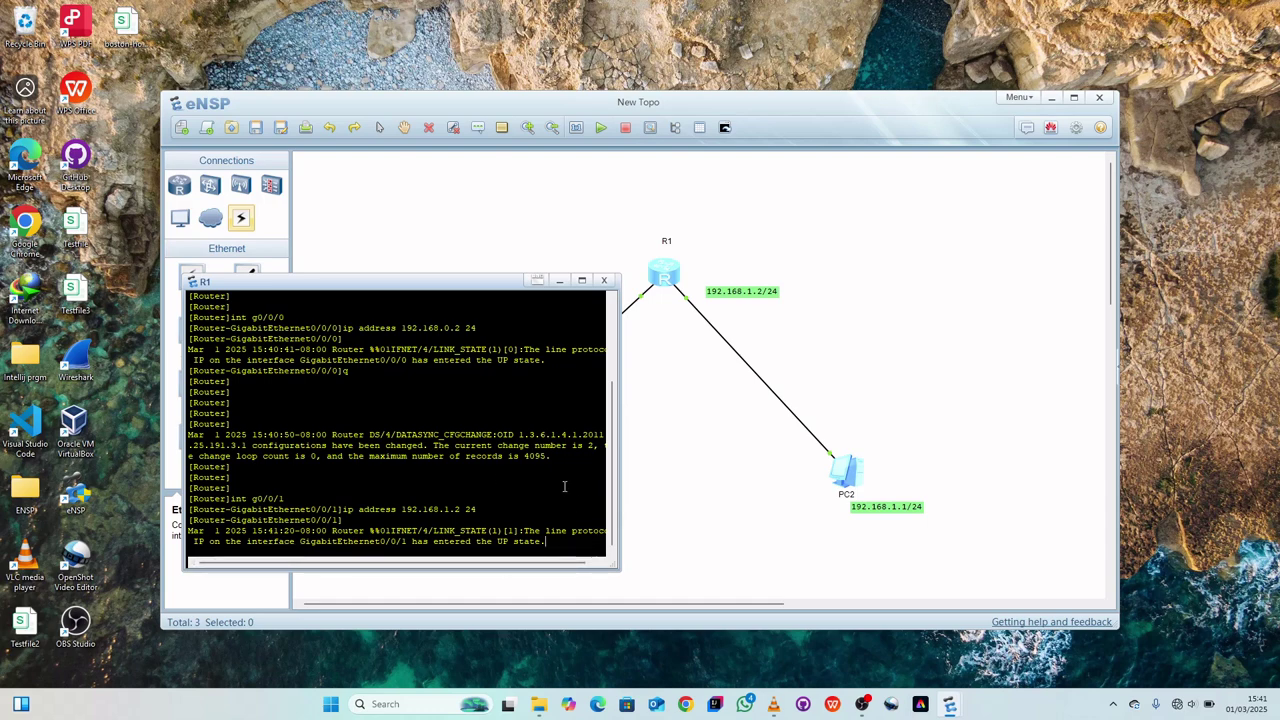
scroll(593, 349, up, 4)
scroll(593, 349, down, 4)
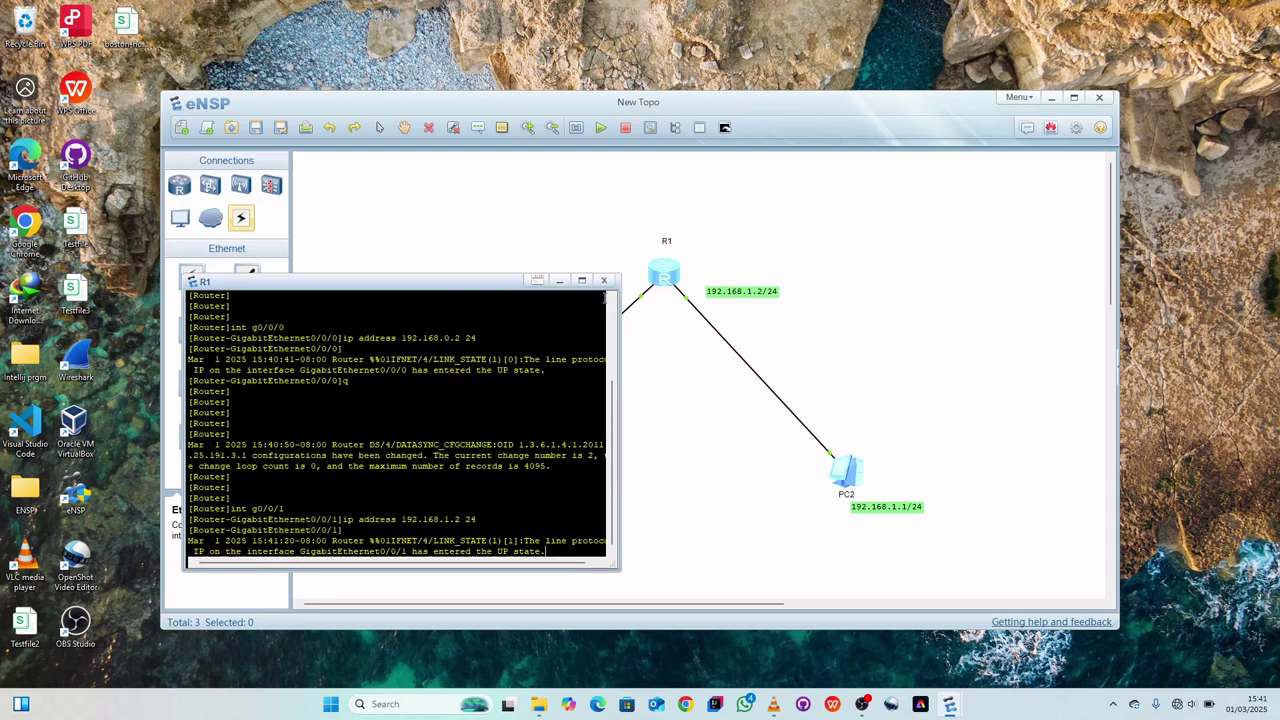
click(604, 280)
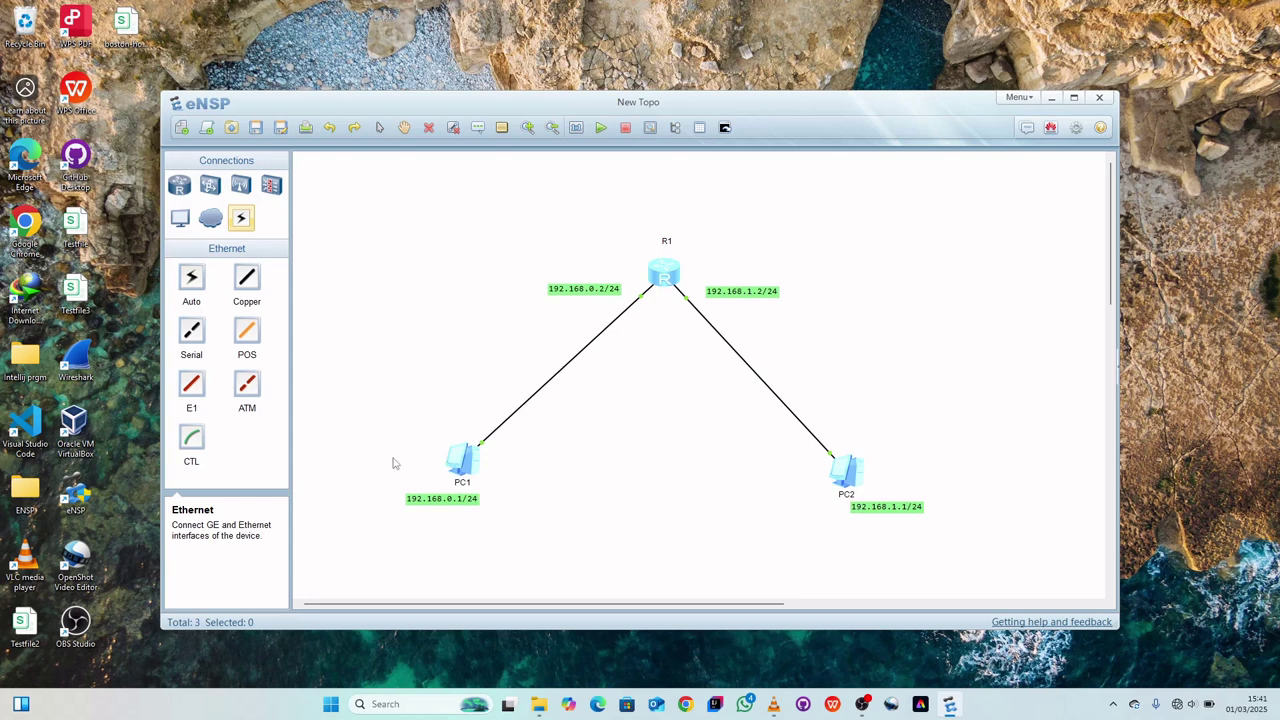
- Open PC1's command console and reposition its window on the left
double_click(466, 459)
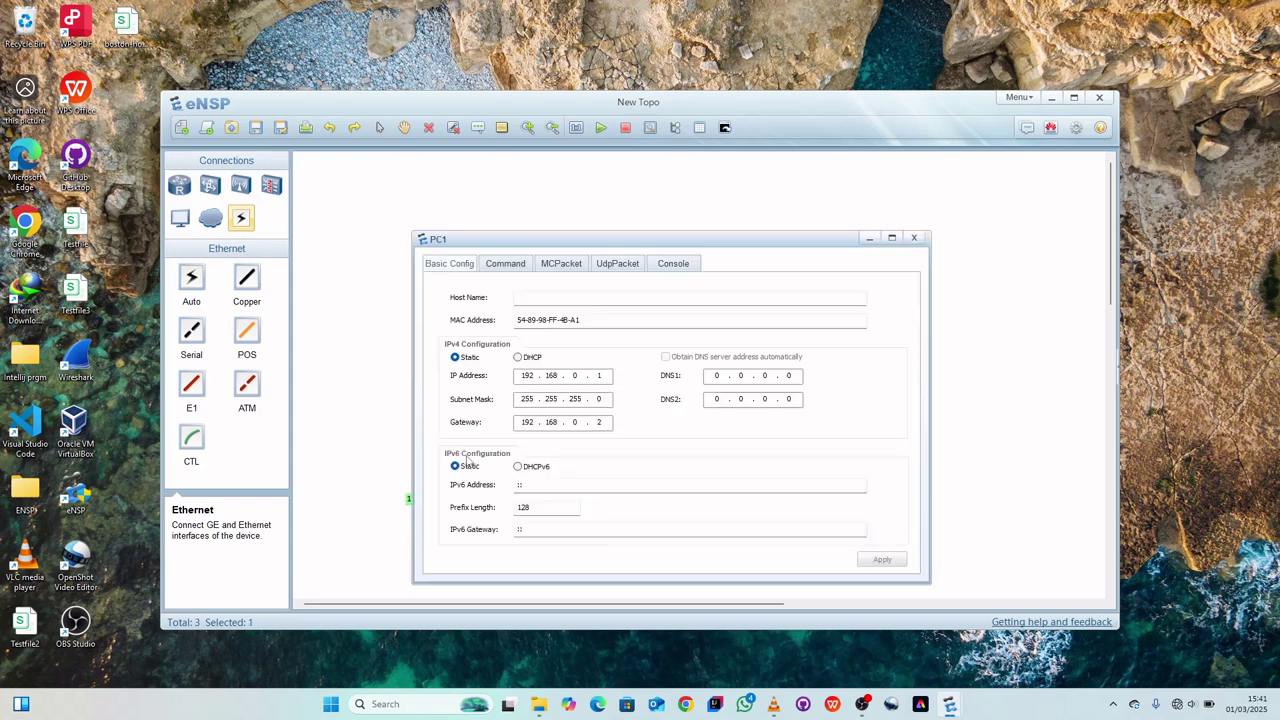
click(508, 264)
drag(679, 231, 355, 245)
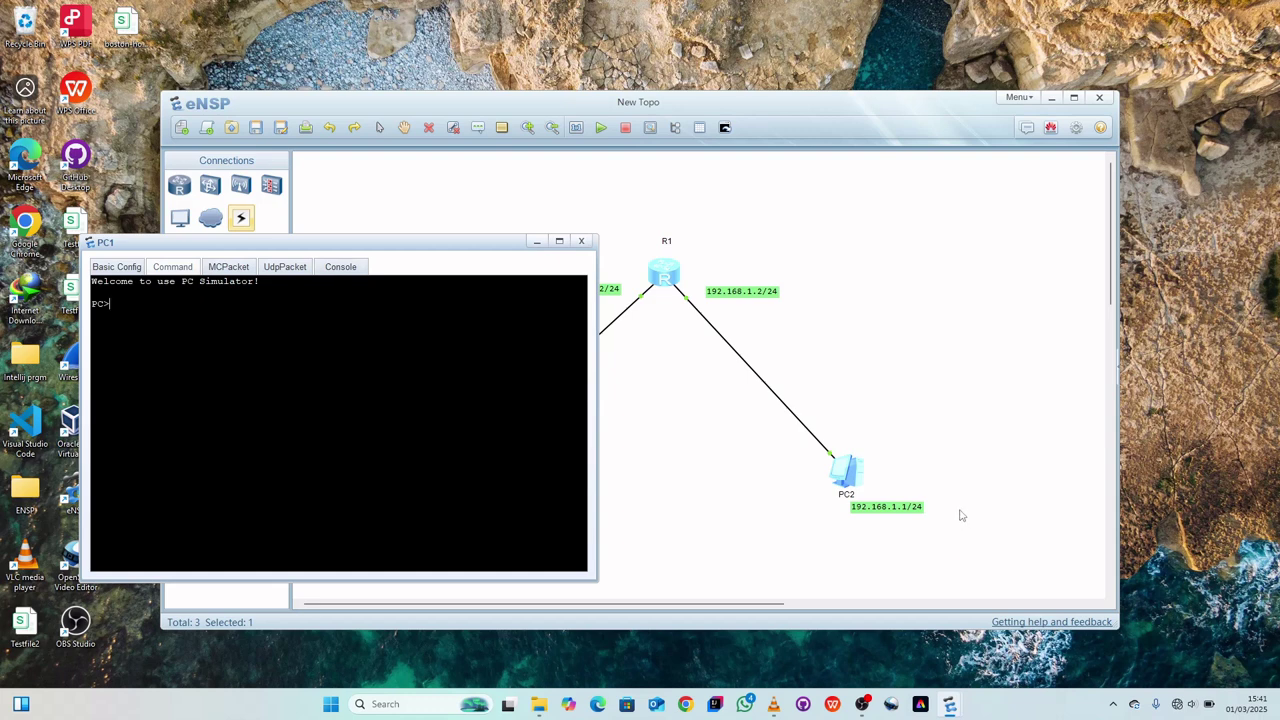
drag(758, 481, 1068, 534)
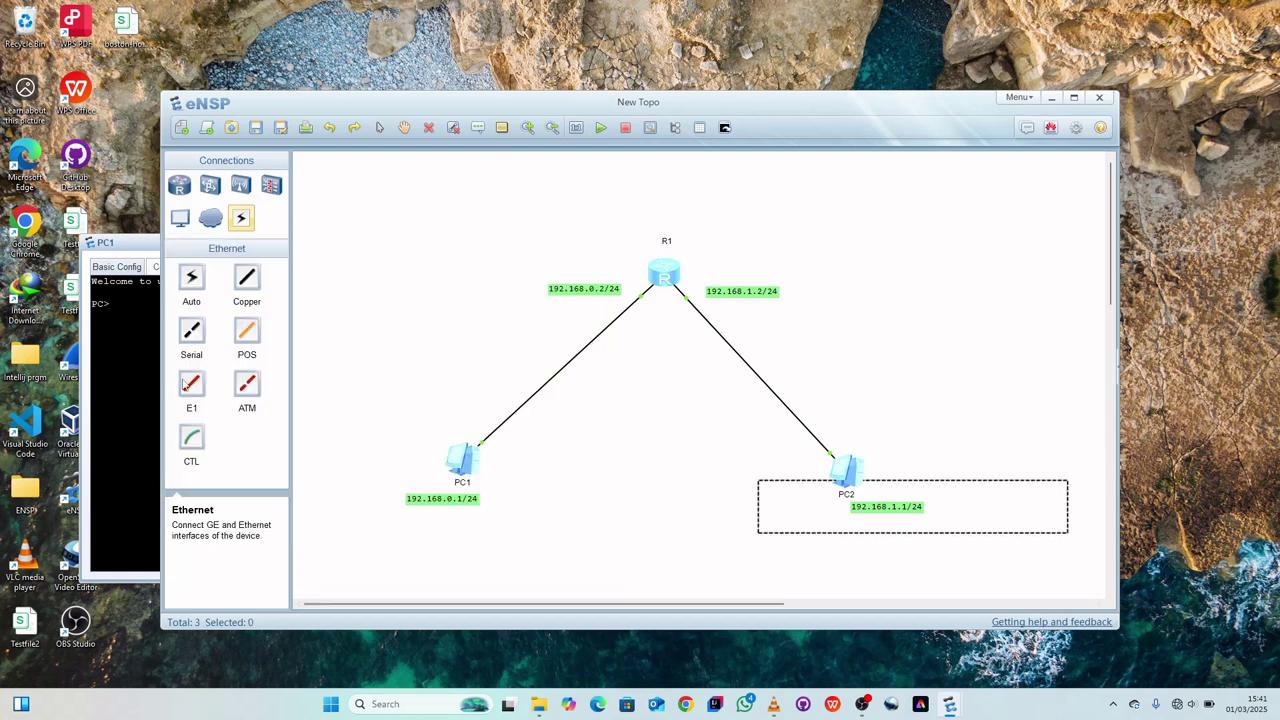
click(139, 382)
- Run 'ping 192.168.1.1' from PC1, getting 5 of 5 replies, then close the window
text(ping )
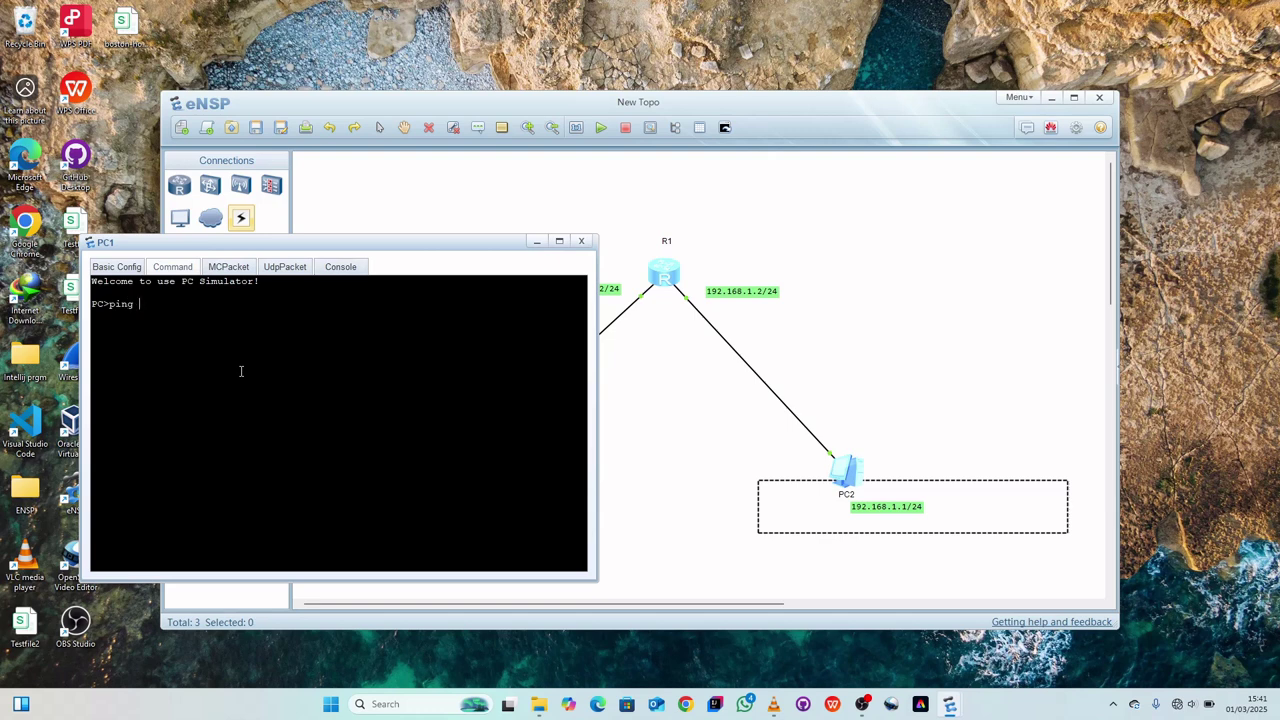
text(192.168.1.1)
key(Return)
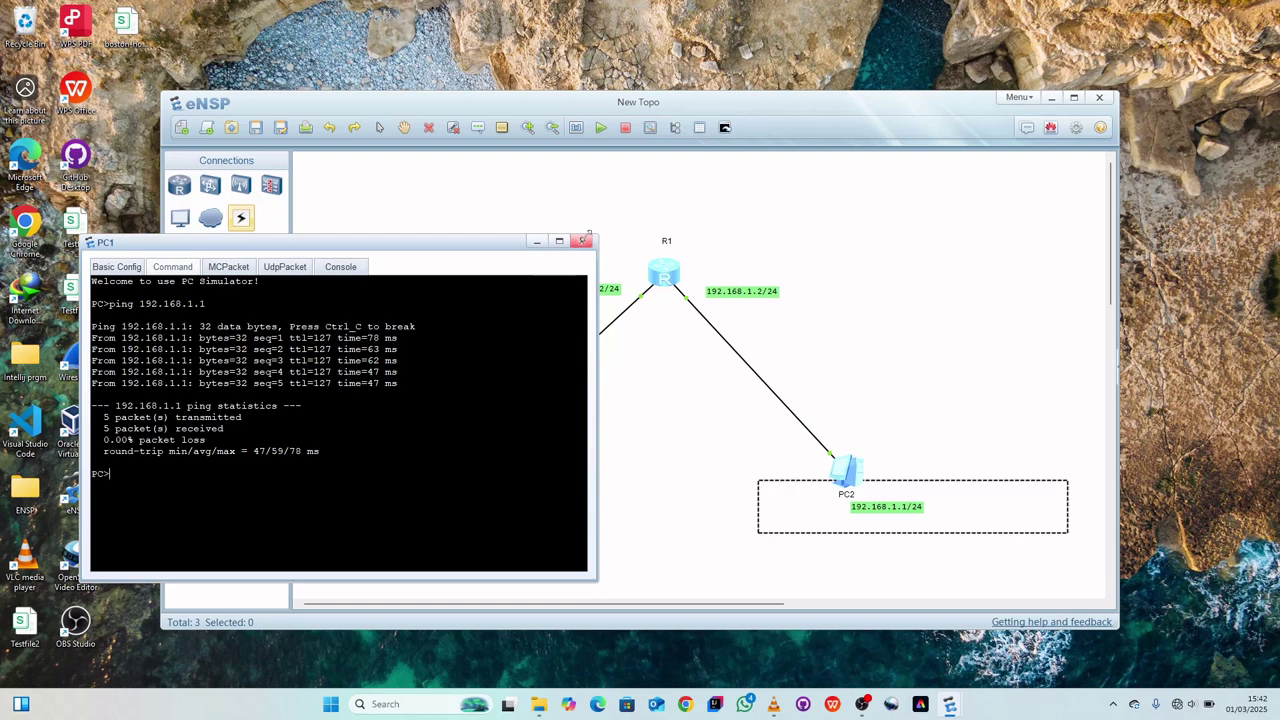
click(581, 241)
- Open PC2's command console with its window moved to the right
double_click(847, 470)
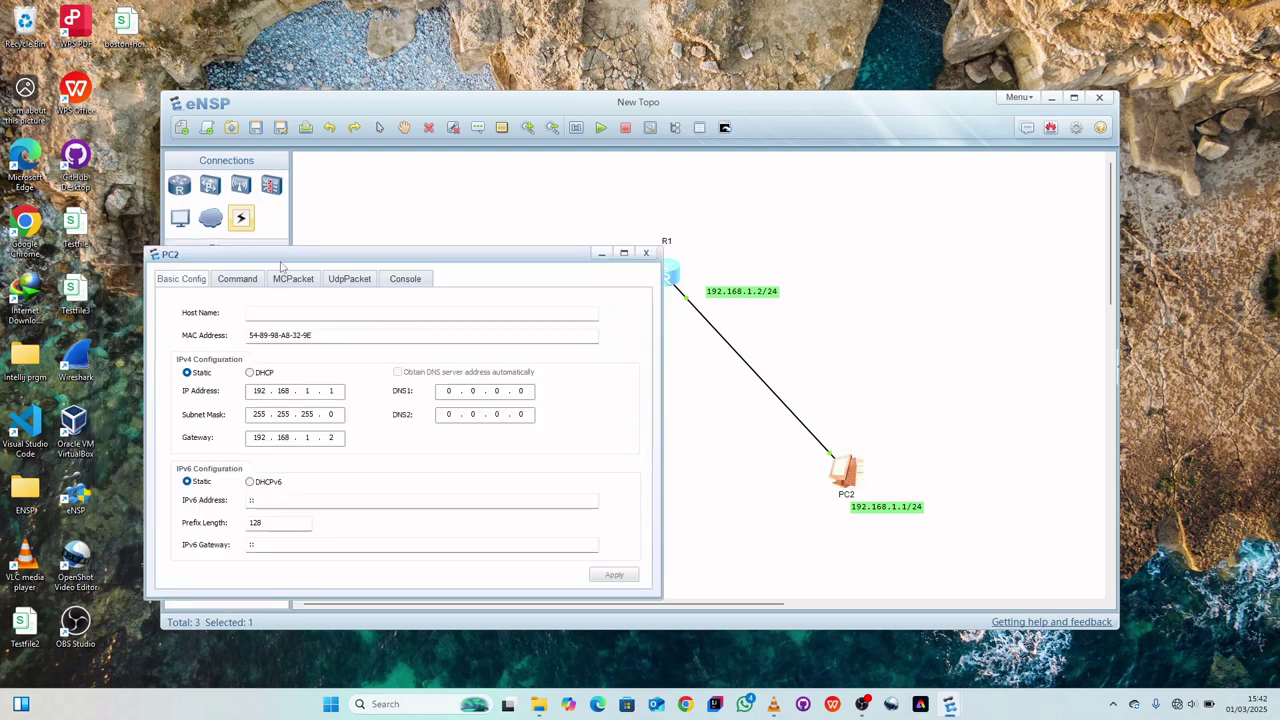
drag(281, 262, 882, 253)
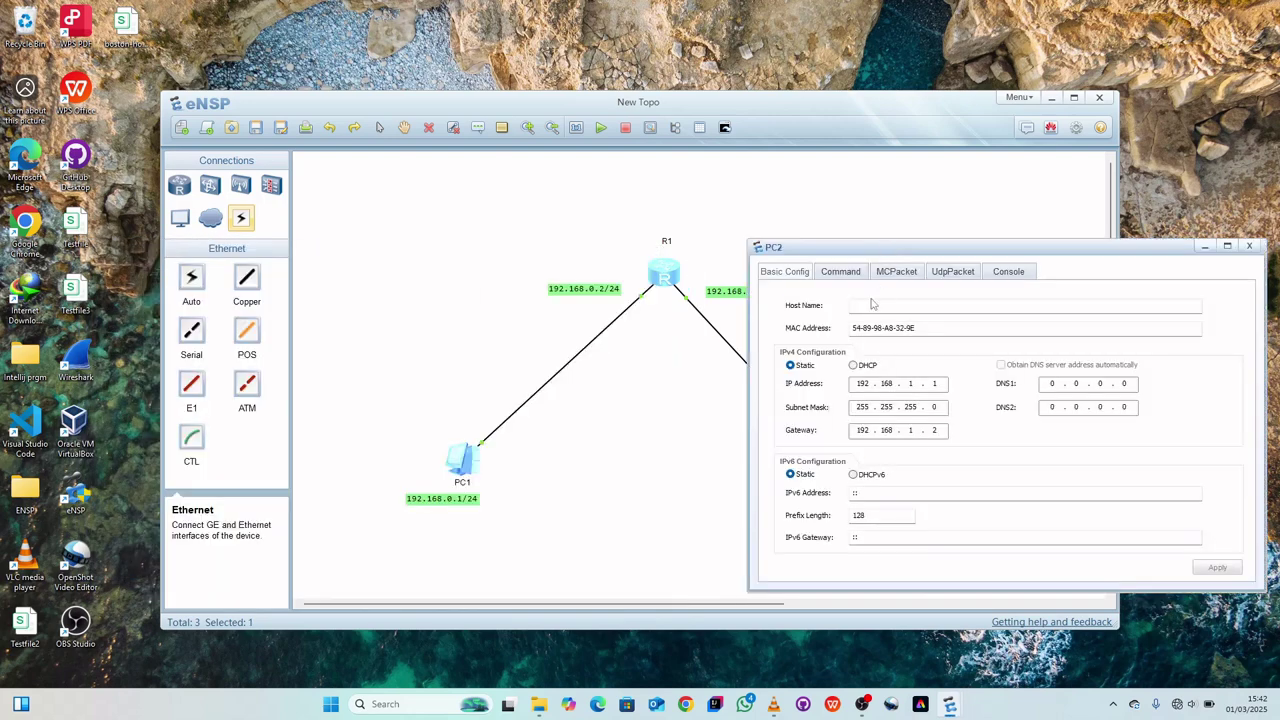
click(822, 272)
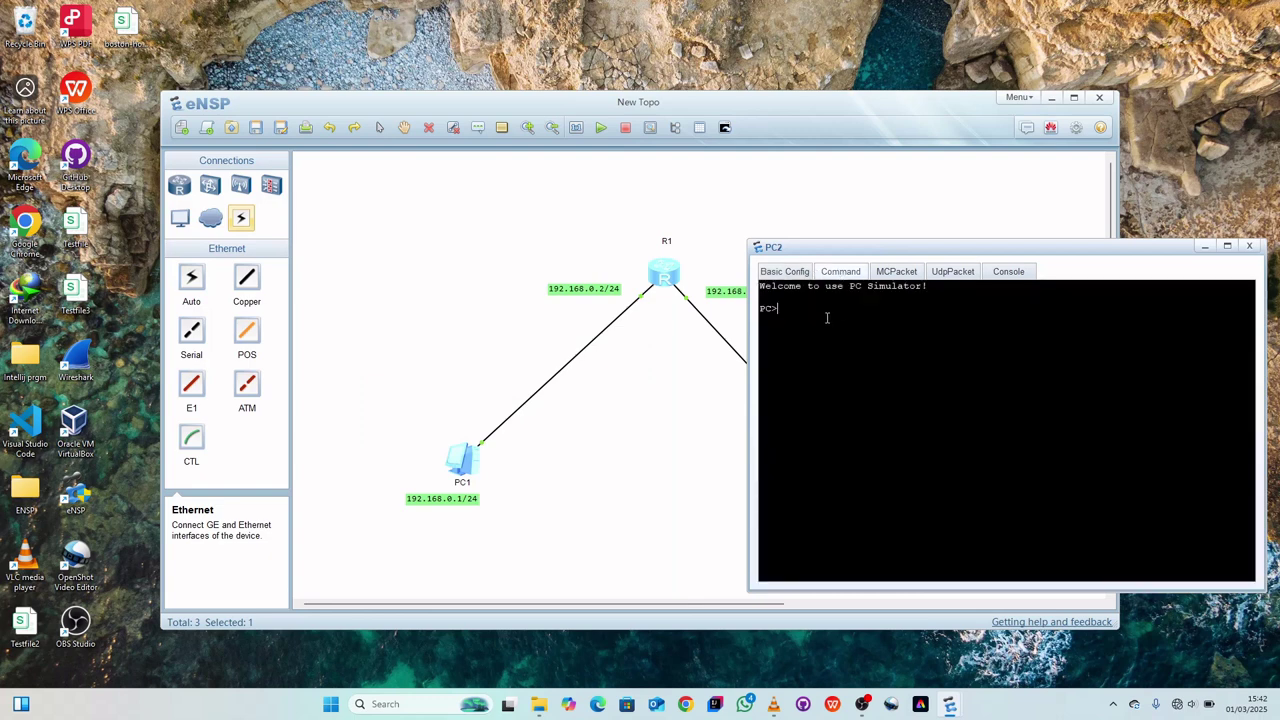
- Ping PC1 at 192.168.0.1 from PC2, confirming 0.00% loss, then close the window
text(ping 192.168.0.1)
key(Return)
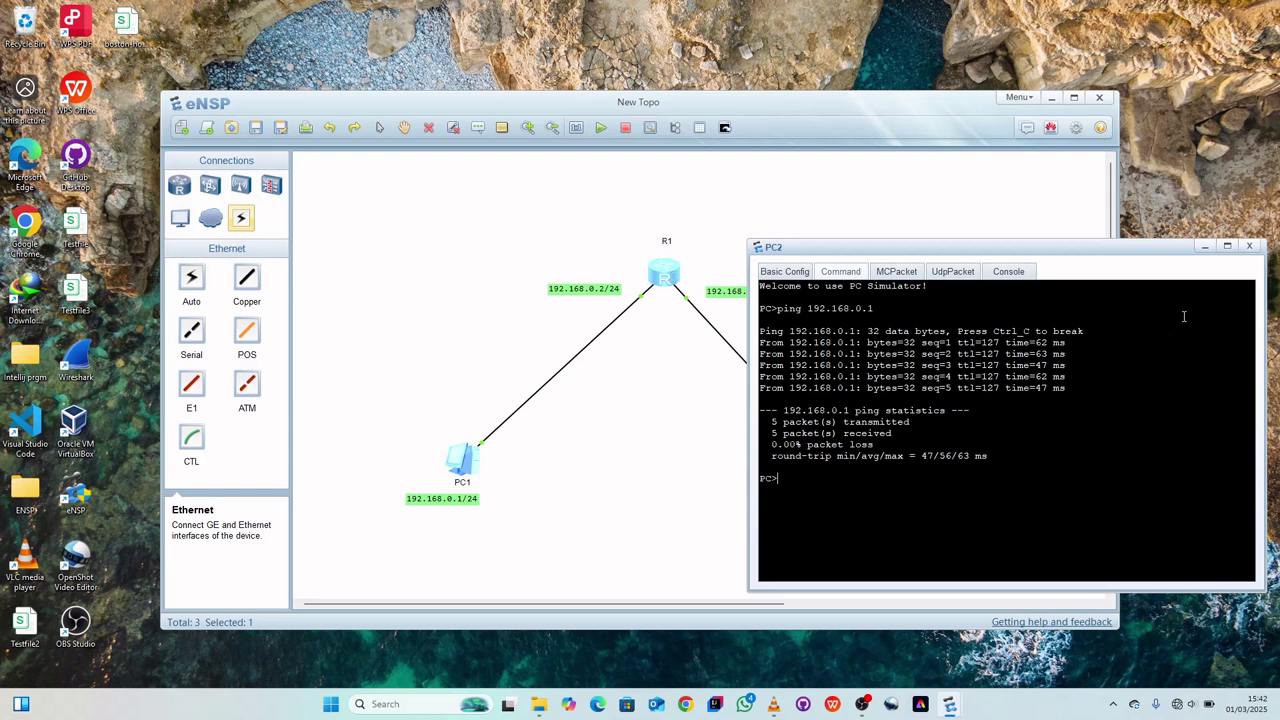
drag(1020, 249, 467, 359)
click(650, 356)
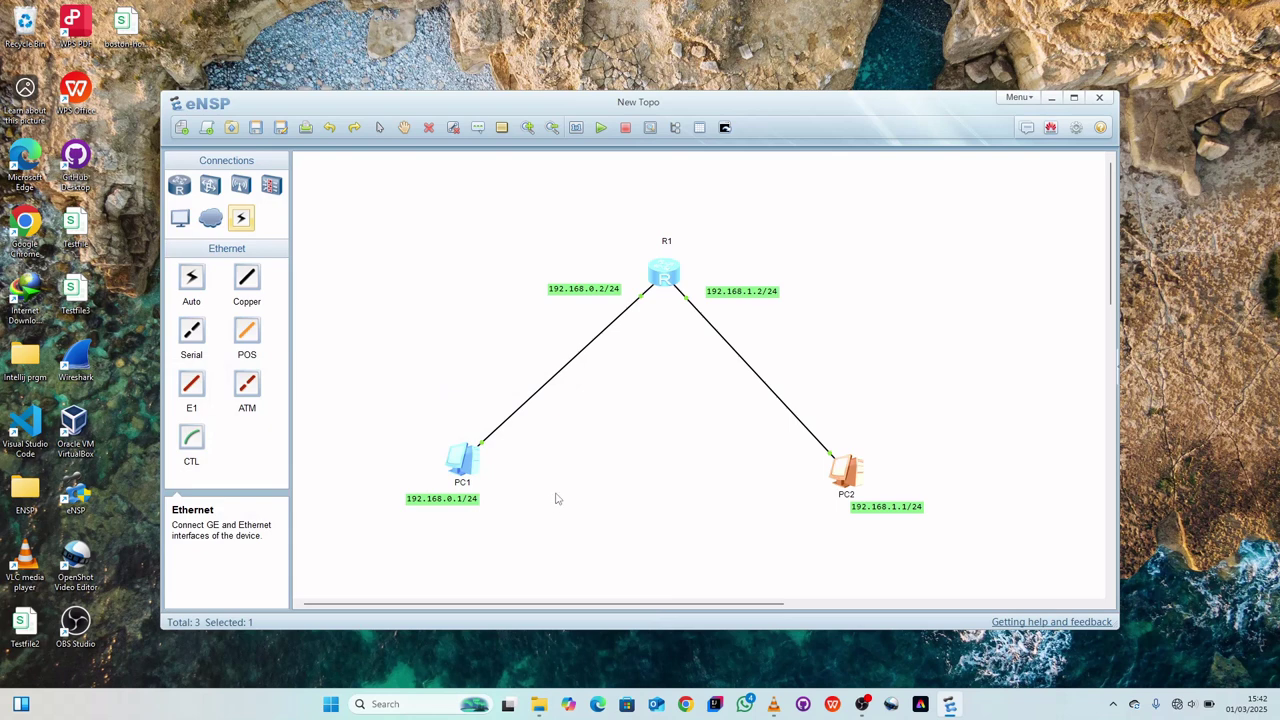